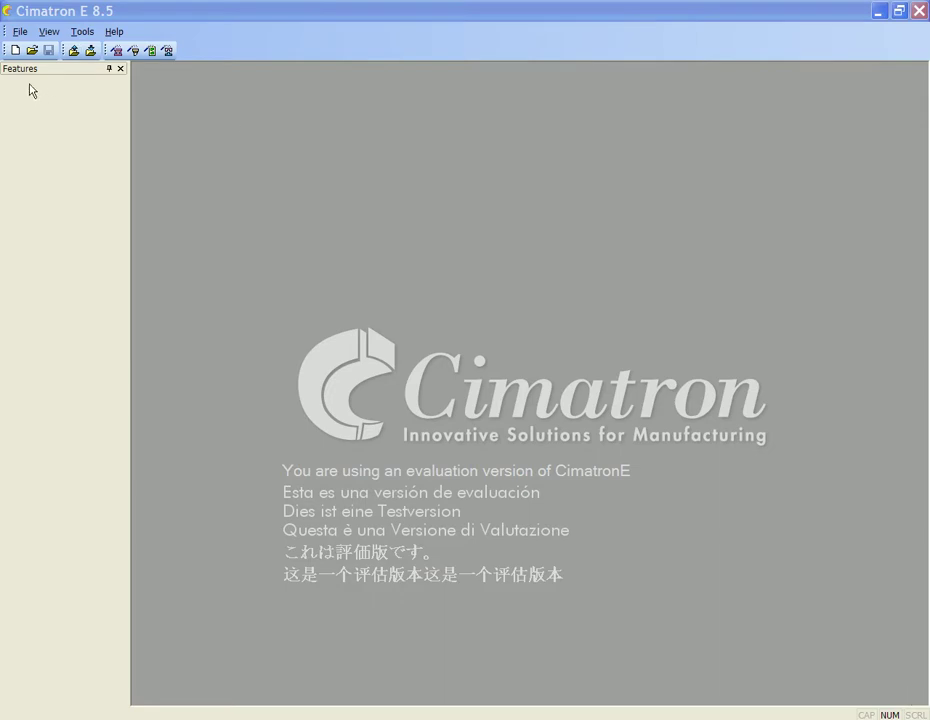
# - Open the layers.elt NC document from the cam folder
pyautogui.click(32, 50)
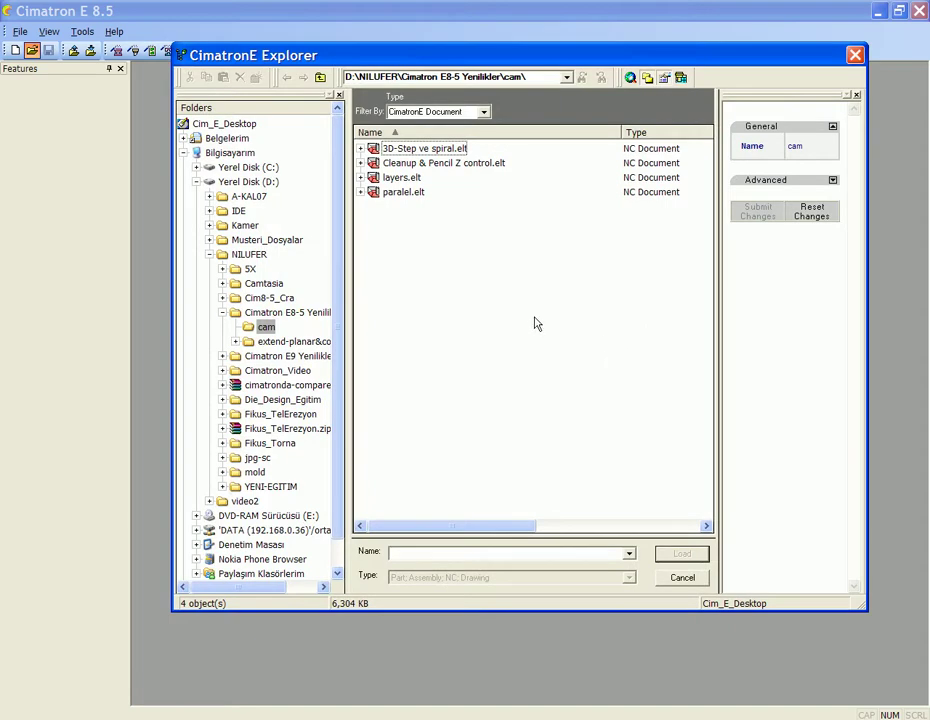
pyautogui.click(386, 178)
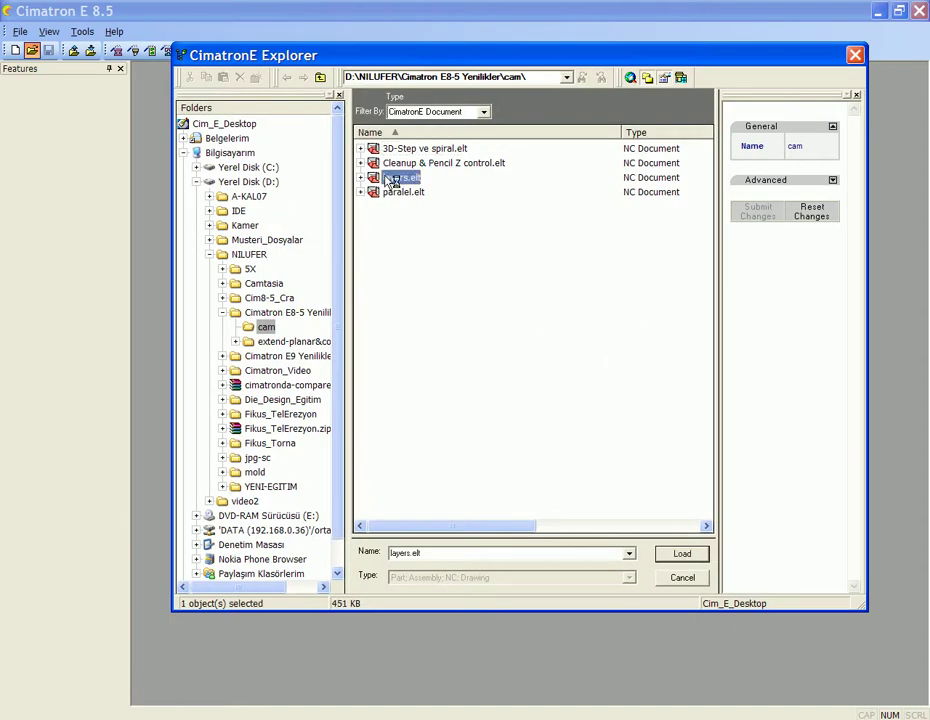
pyautogui.click(682, 554)
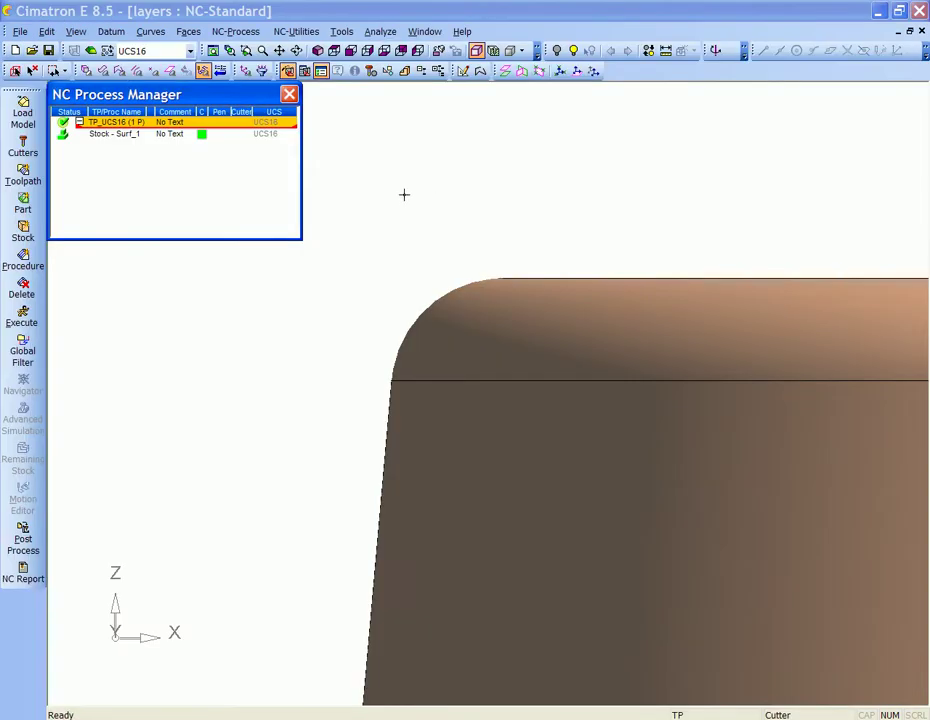
# - In isometric view, start a new Surface Milling Finish Mill All procedure and begin picking part surfaces
pyautogui.click(319, 55)
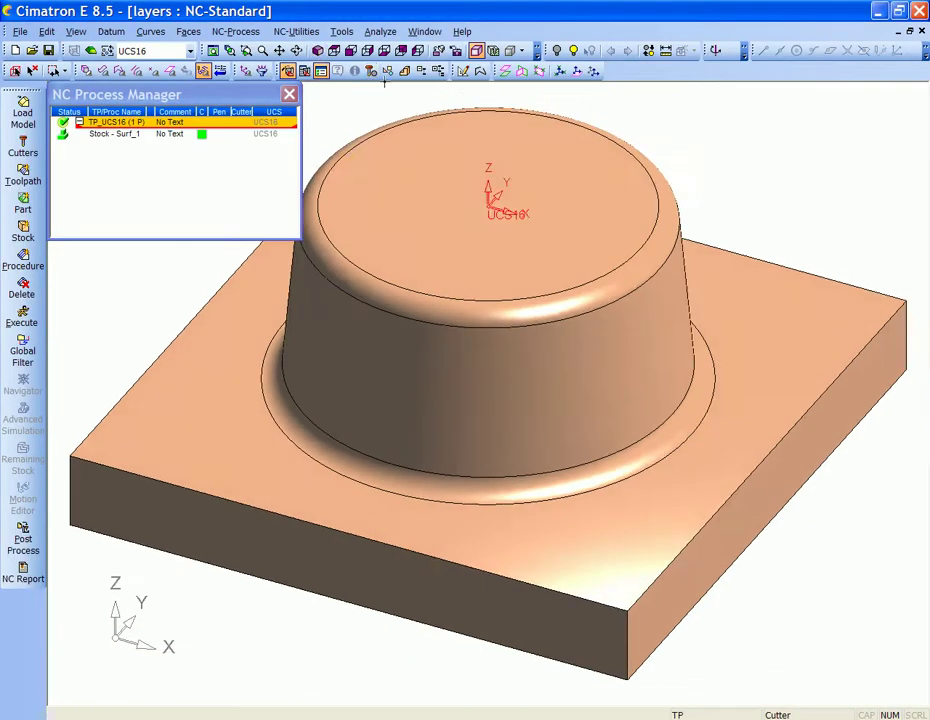
pyautogui.click(22, 262)
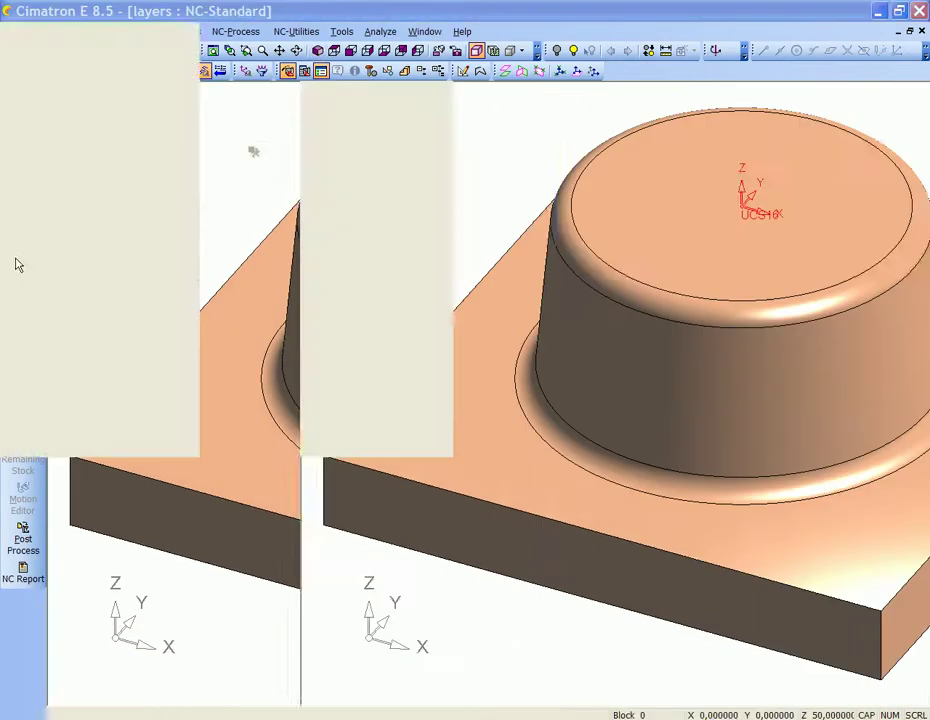
pyautogui.click(80, 123)
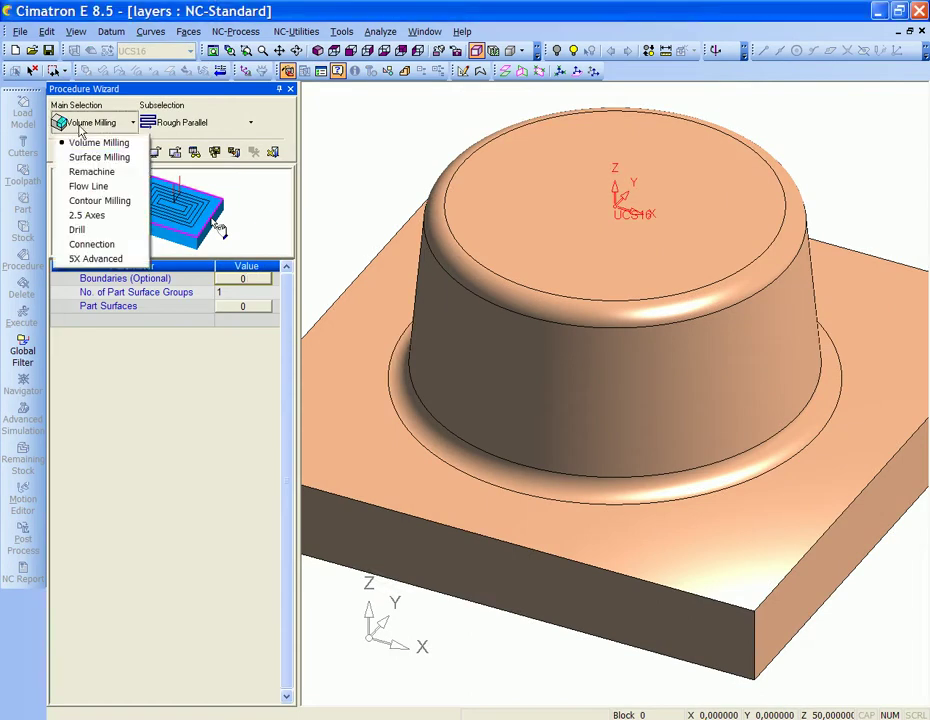
pyautogui.click(83, 159)
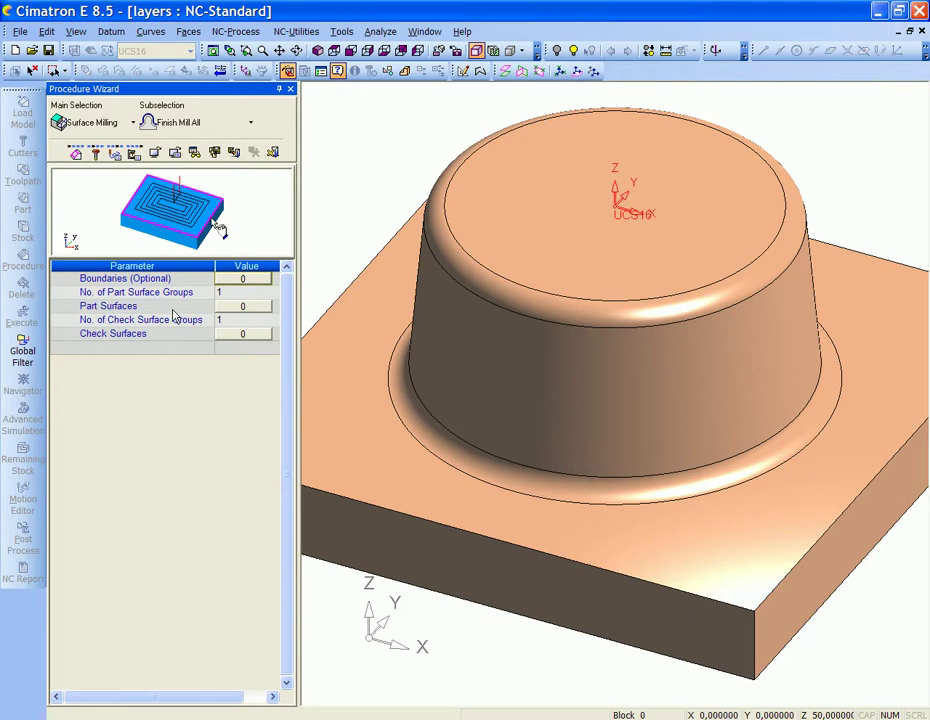
pyautogui.click(240, 312)
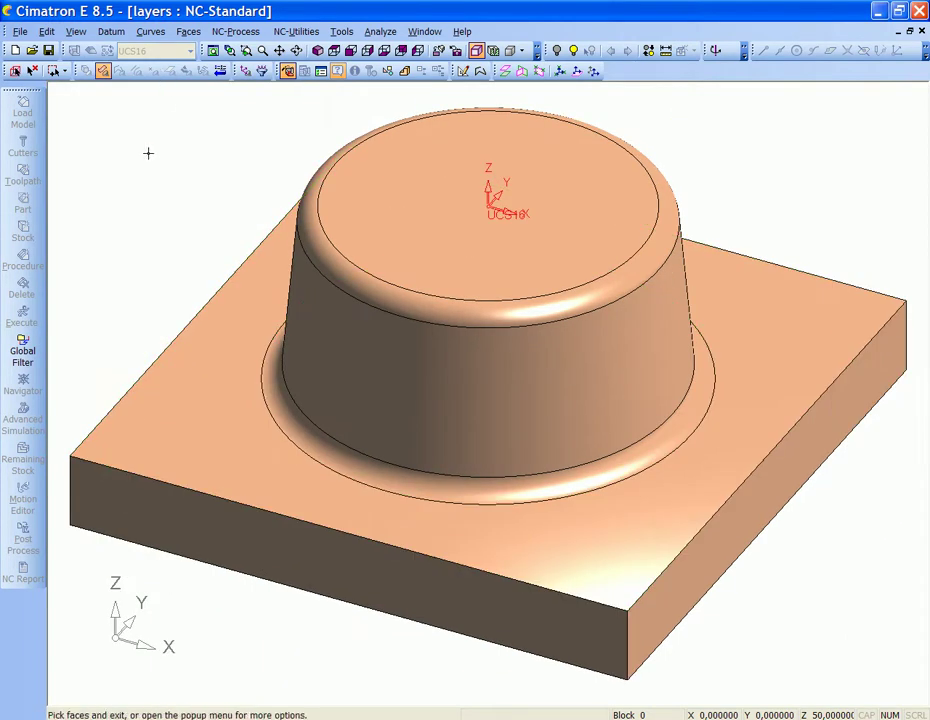
# - Window-select all ten faces of the part as part surfaces and return to the wizard
pyautogui.moveTo(143, 124); pyautogui.dragTo(905, 571)
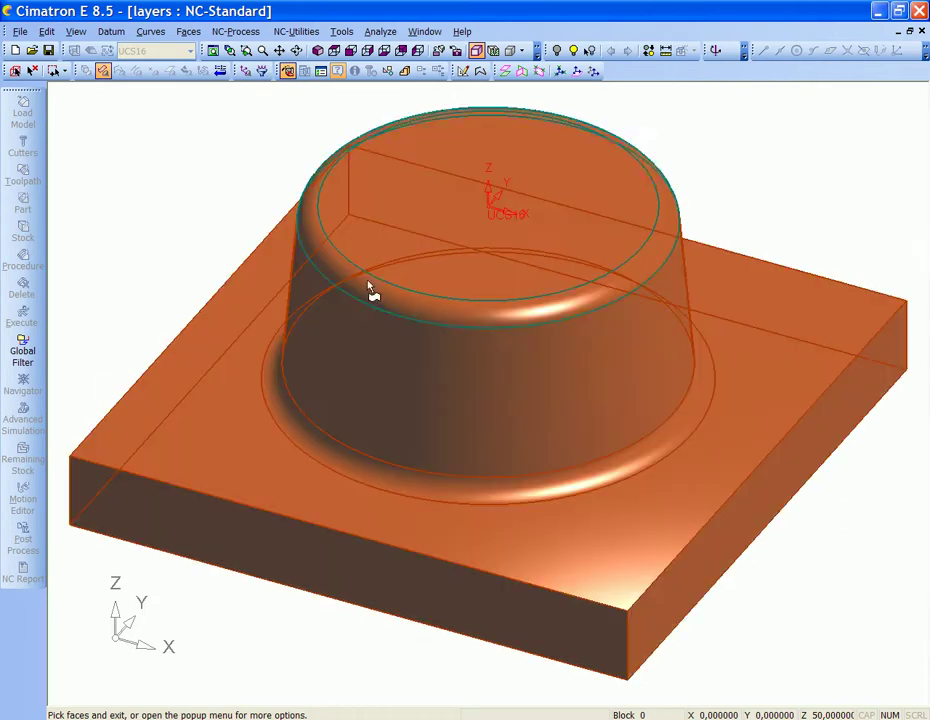
pyautogui.middleClick(226, 141)
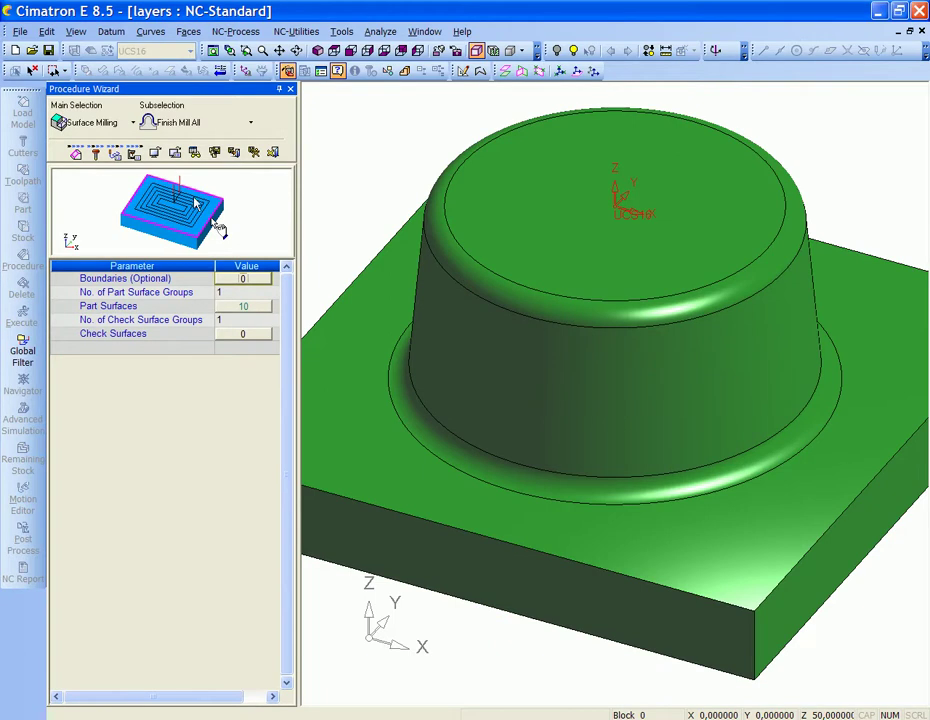
# - Create a new ball-tip cutter B10 with clear length 70 and cutting length 50
pyautogui.click(95, 153)
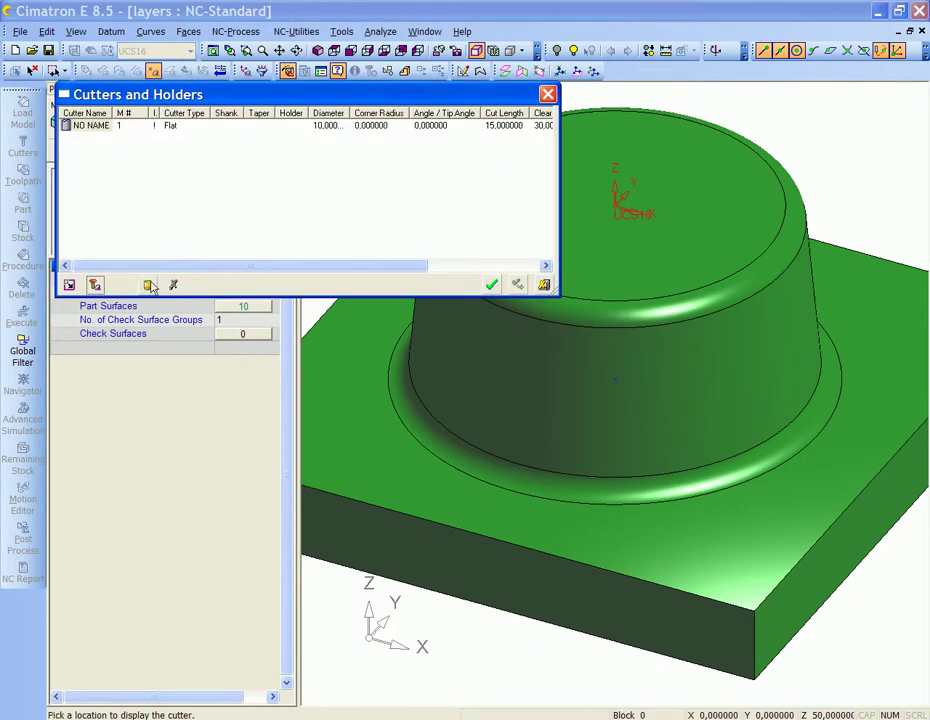
pyautogui.click(148, 286)
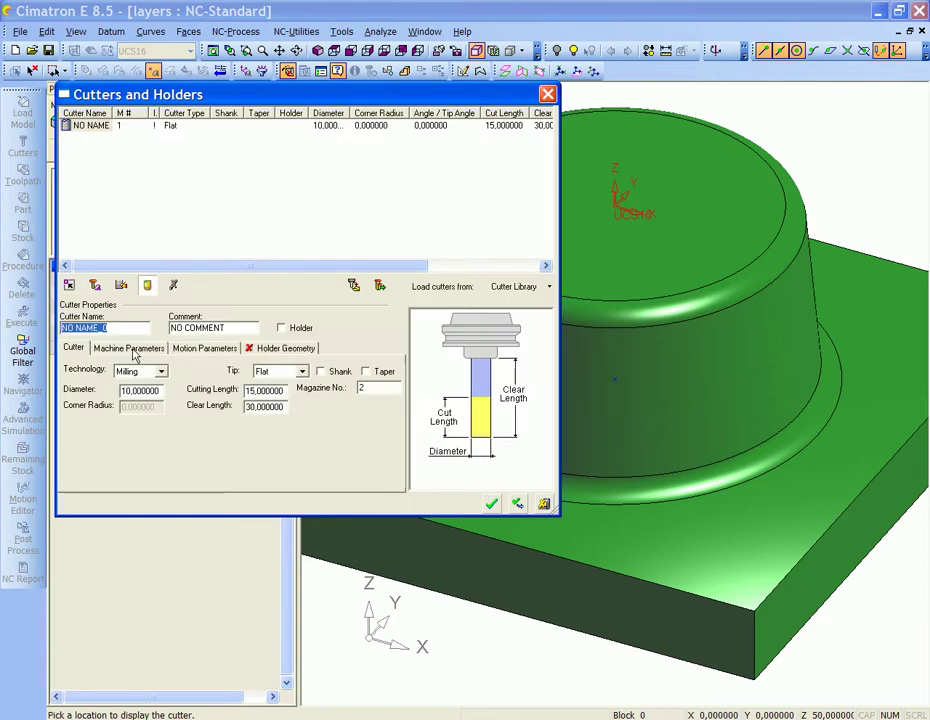
pyautogui.write('B10')
pyautogui.click(290, 371)
pyautogui.click(266, 390)
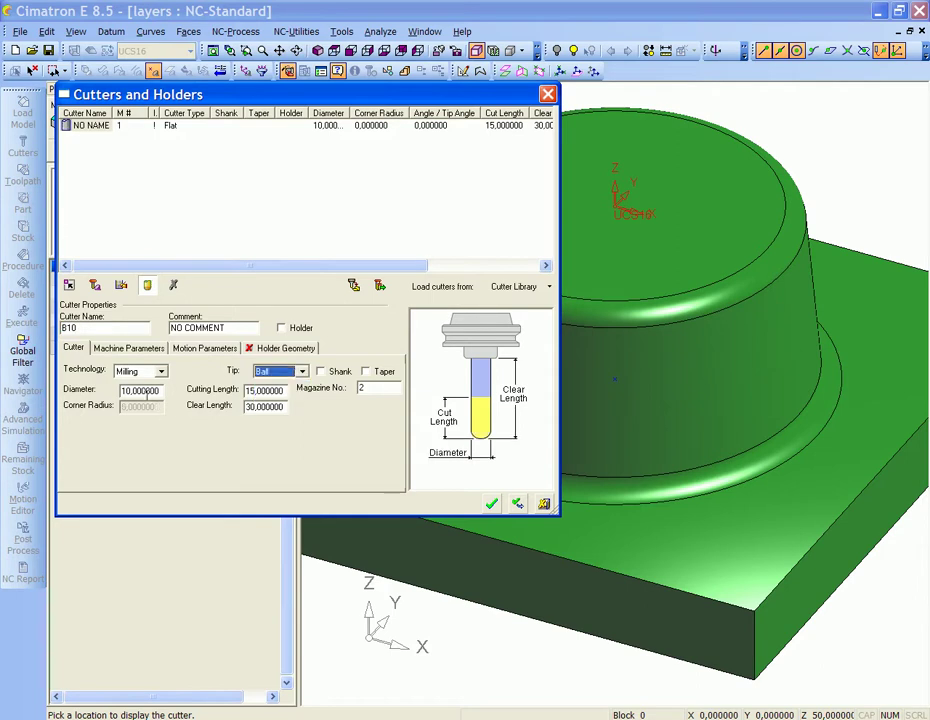
pyautogui.doubleClick(265, 406)
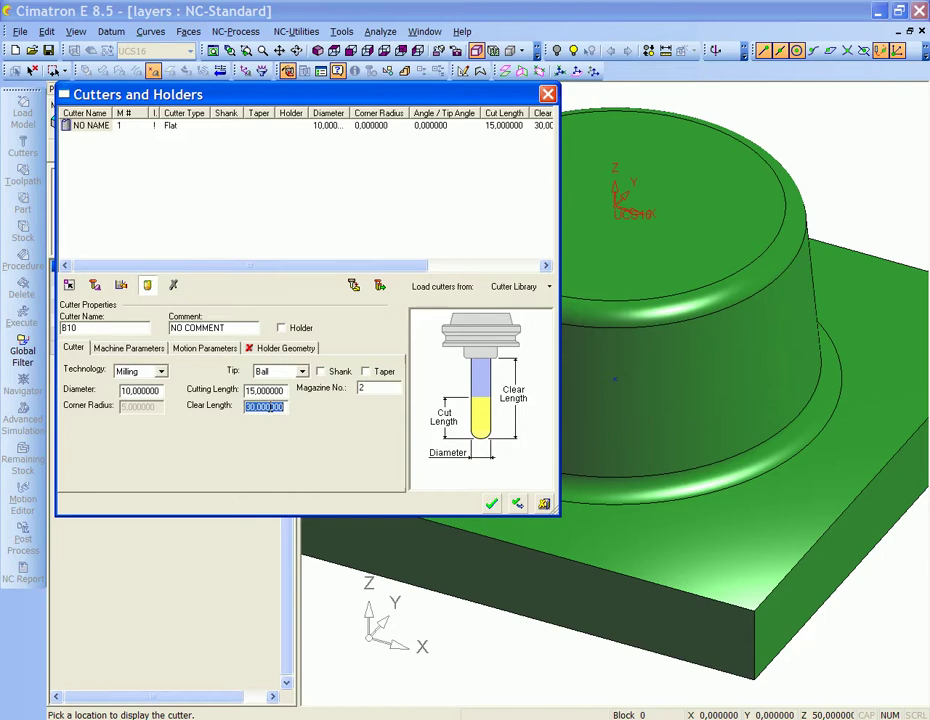
pyautogui.write('70')
pyautogui.press('Tab')
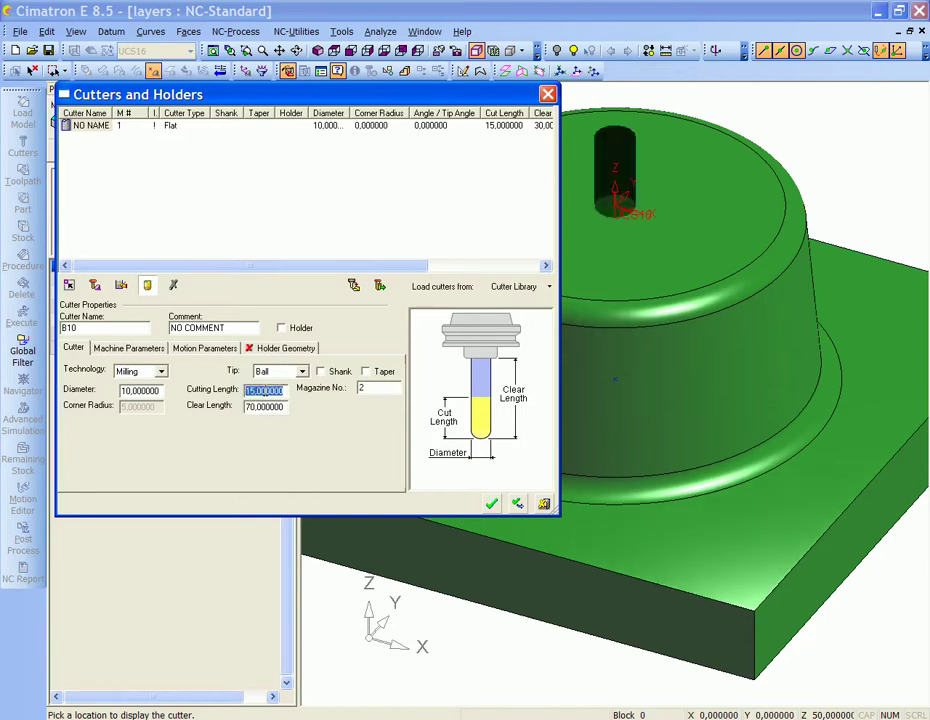
pyautogui.write('50')
pyautogui.press('Tab')
# - Give B10 a holder with diameters 30 and 50, cone height 5, total height 20, and save
pyautogui.click(282, 329)
pyautogui.click(278, 350)
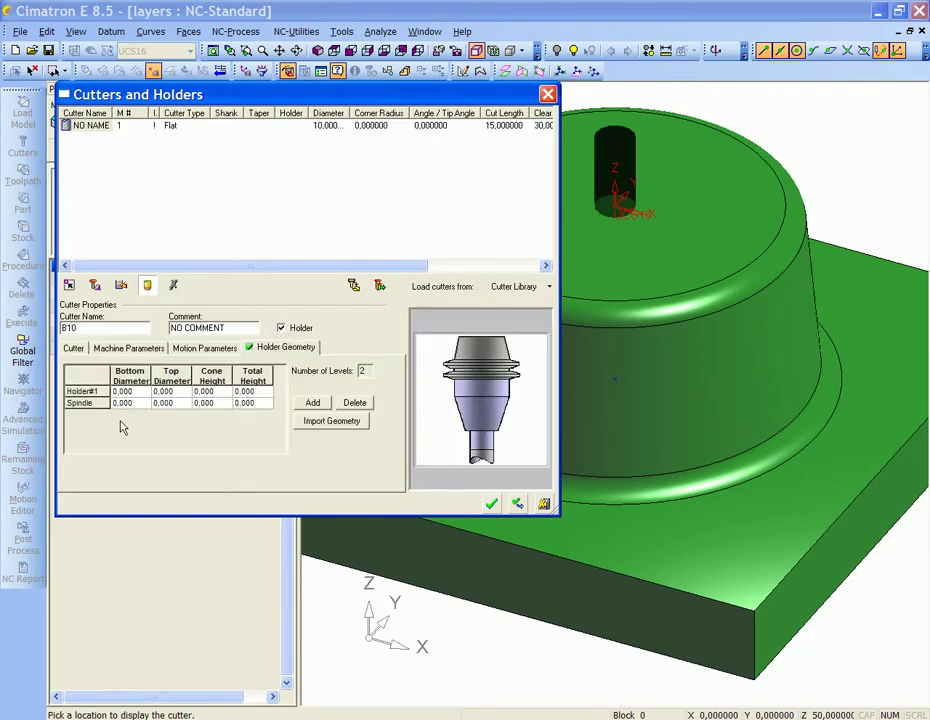
pyautogui.click(141, 392)
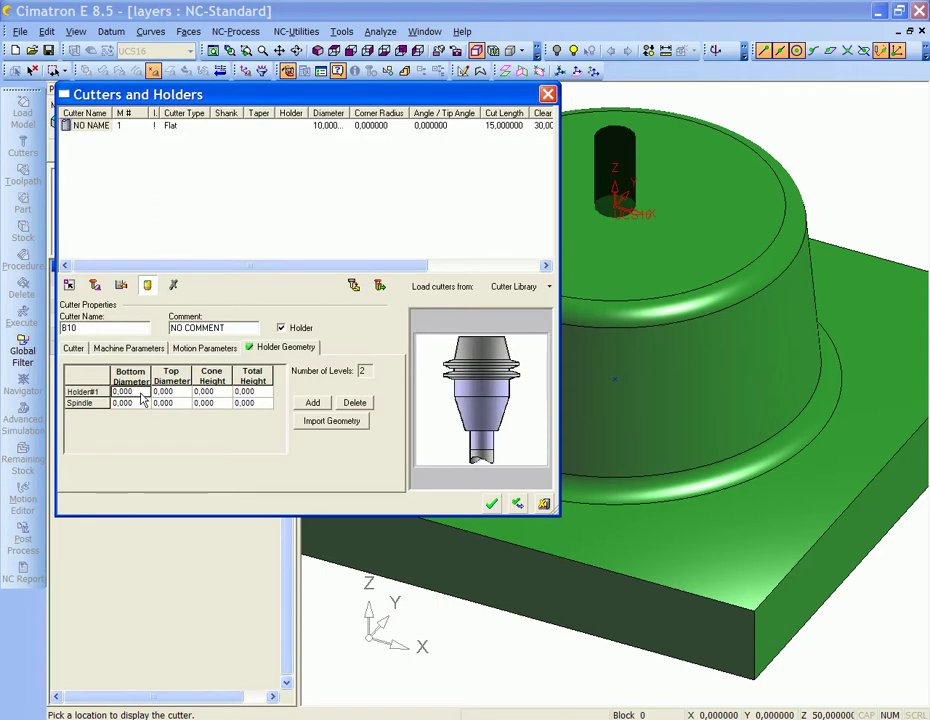
pyautogui.write('30')
pyautogui.click(183, 395)
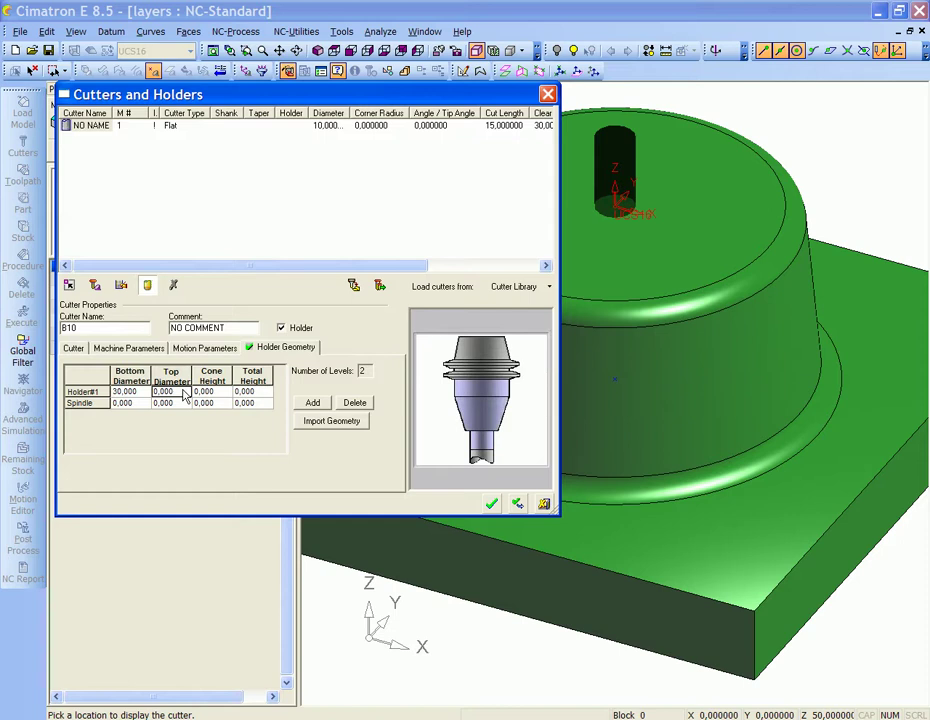
pyautogui.write('50')
pyautogui.click(225, 391)
pyautogui.write('5')
pyautogui.click(253, 393)
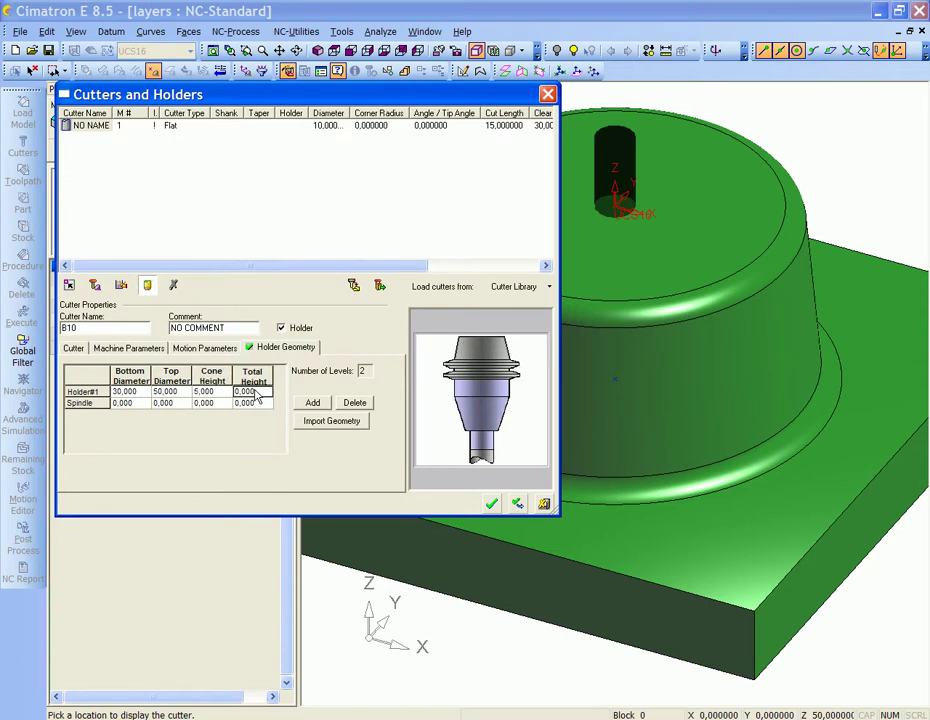
pyautogui.write('20')
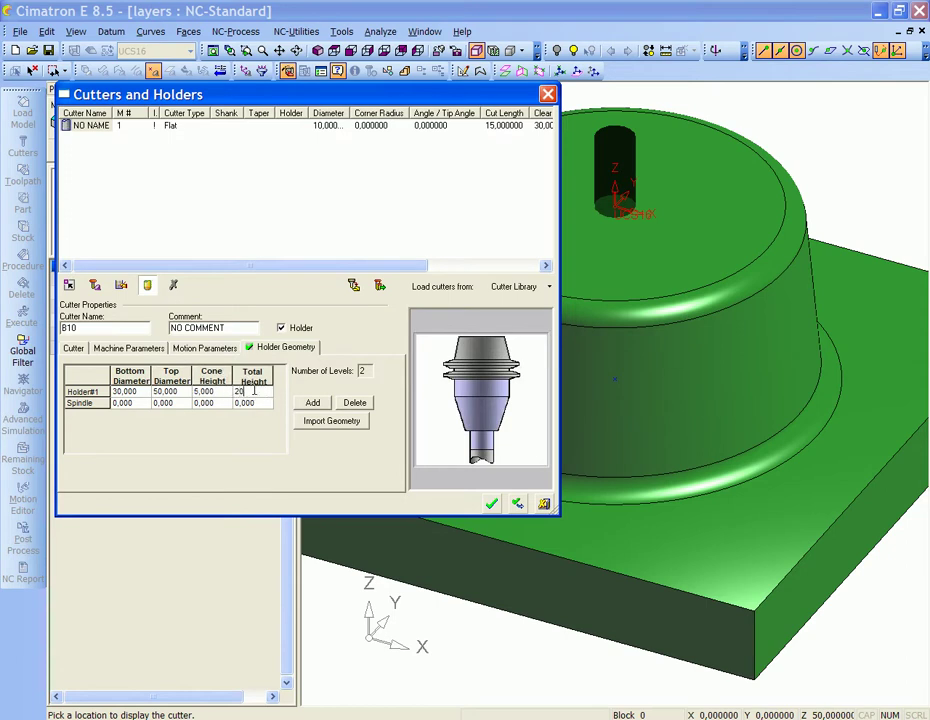
pyautogui.click(493, 505)
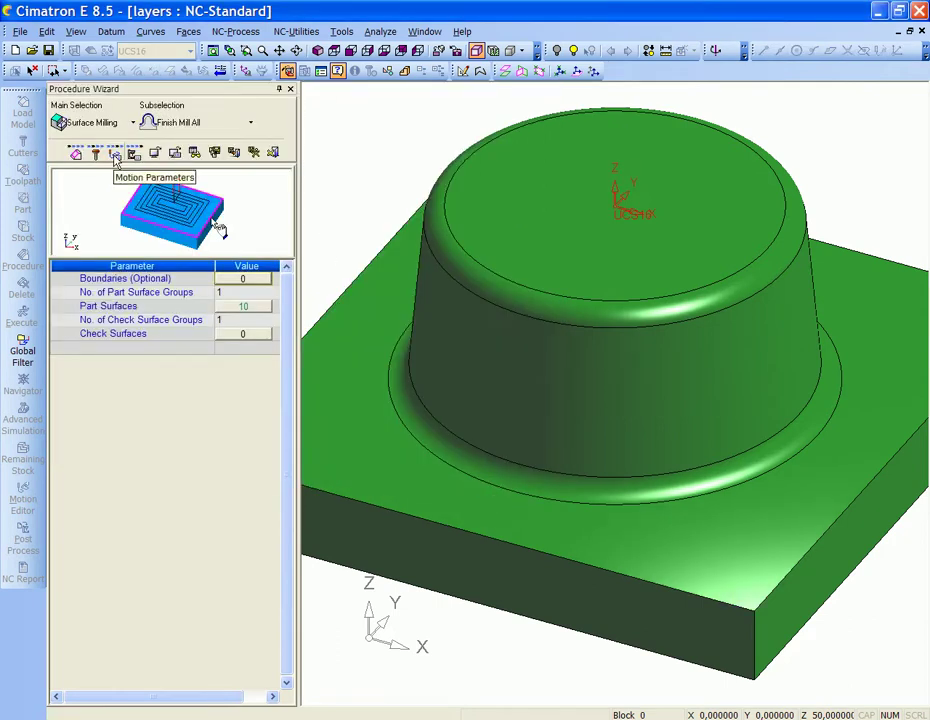
# - Keep Layers as the machining method in the procedure's motion parameters
pyautogui.click(115, 155)
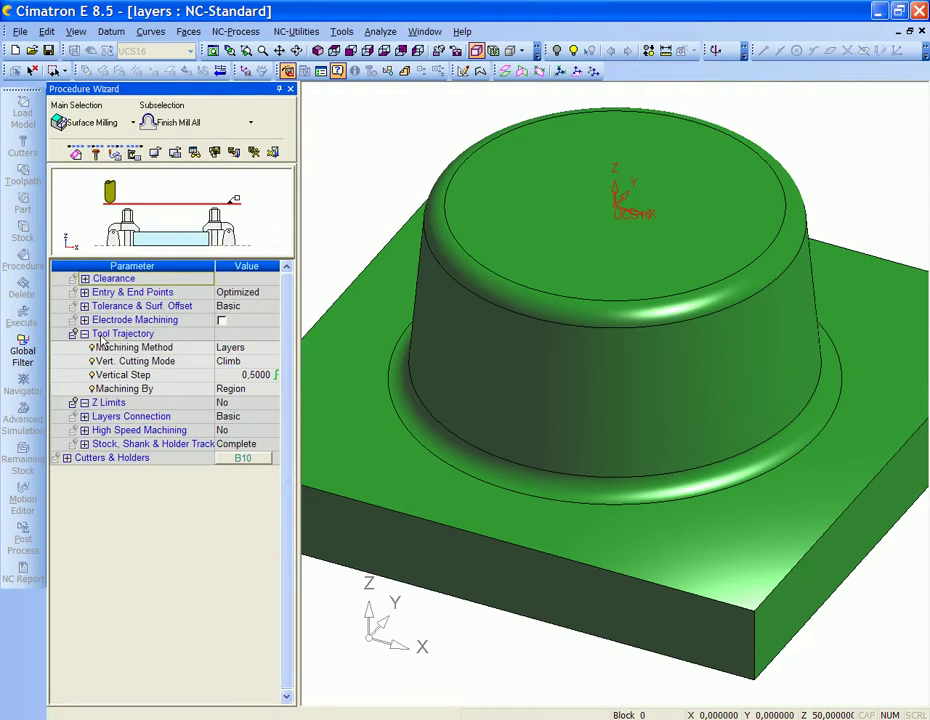
pyautogui.click(249, 350)
pyautogui.click(250, 348)
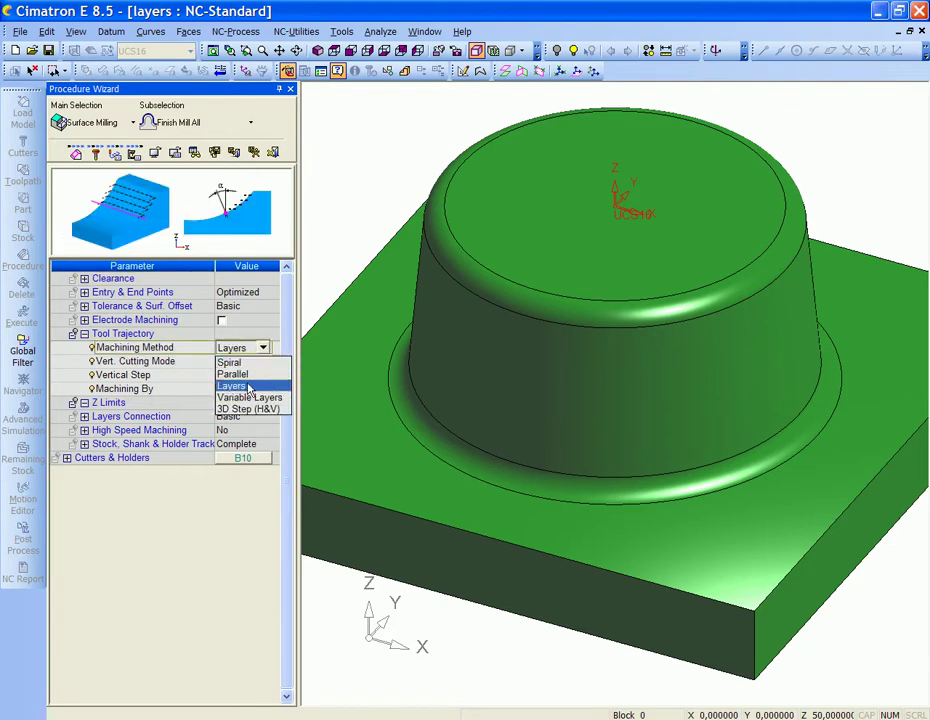
pyautogui.click(249, 386)
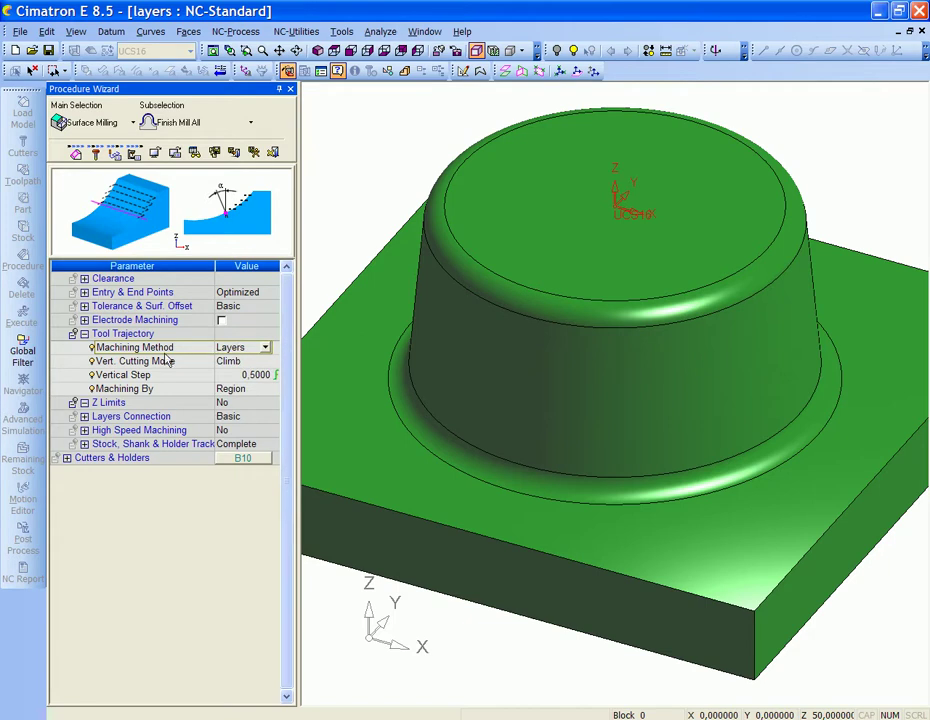
# - Keep Climb cutting with a 0.5 vertical step and view the part from the front
pyautogui.click(167, 363)
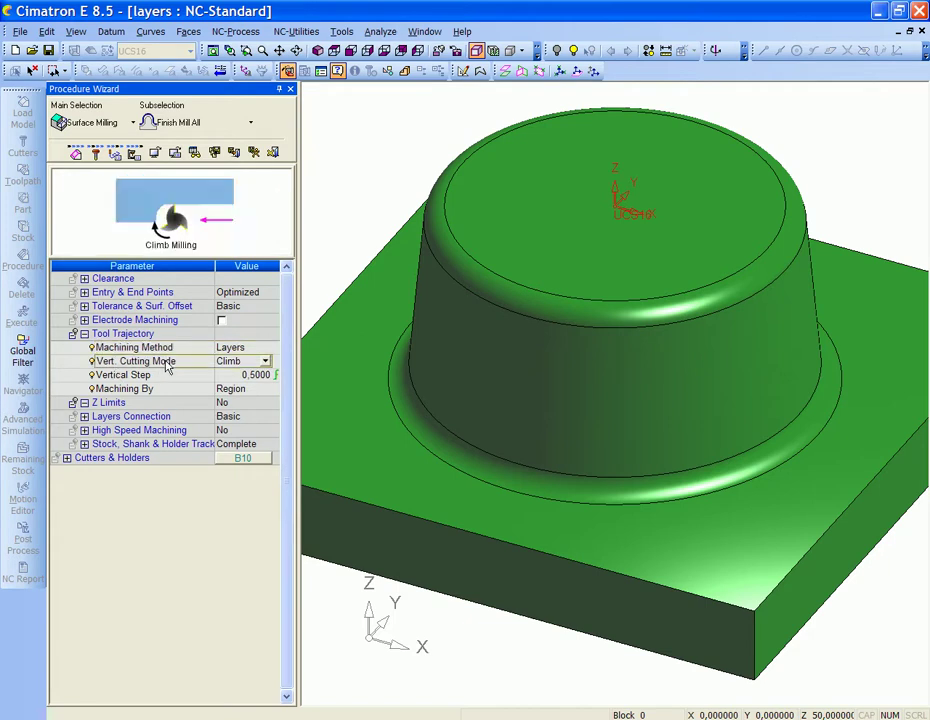
pyautogui.click(264, 361)
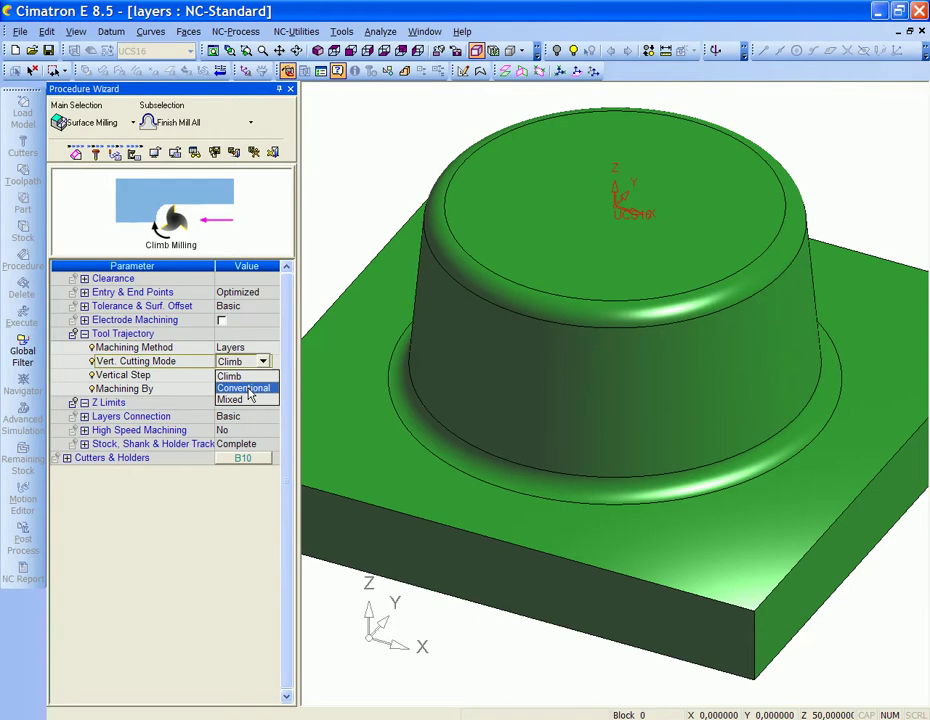
pyautogui.click(247, 379)
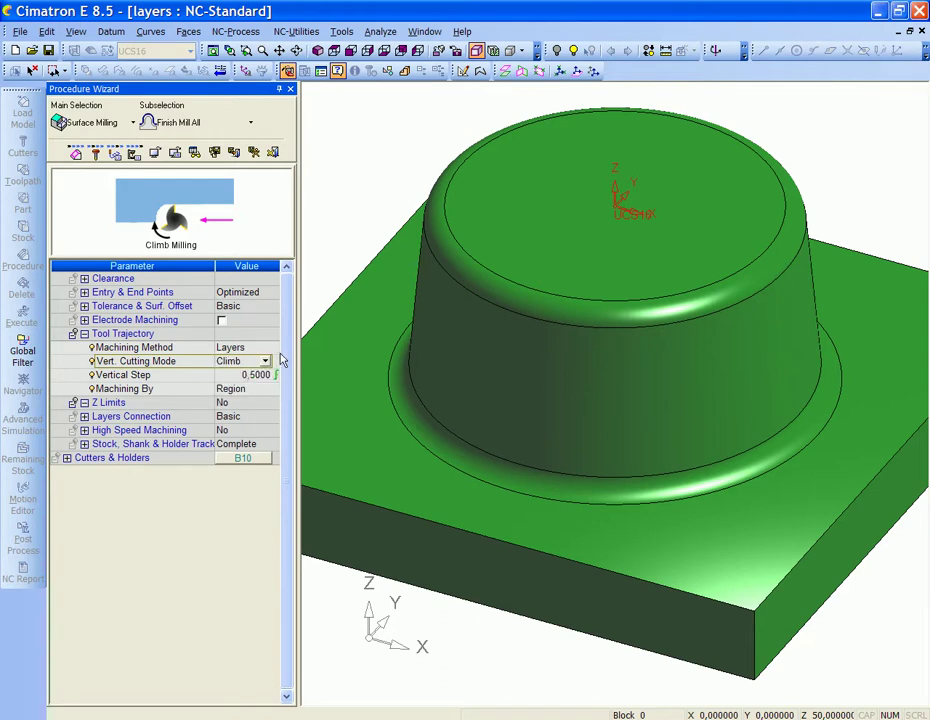
pyautogui.click(146, 381)
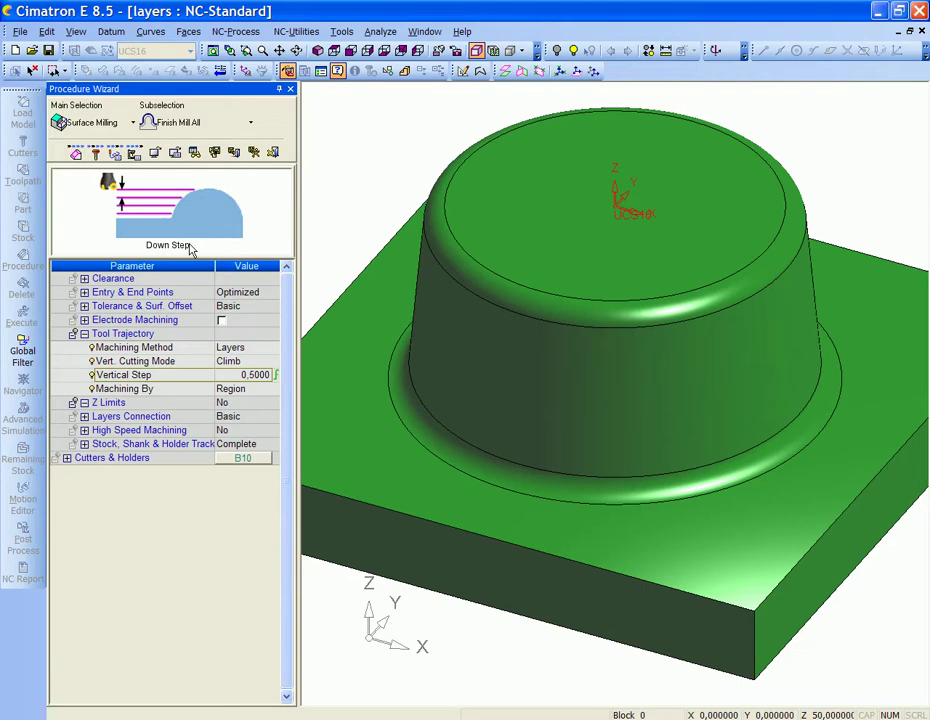
pyautogui.click(350, 50)
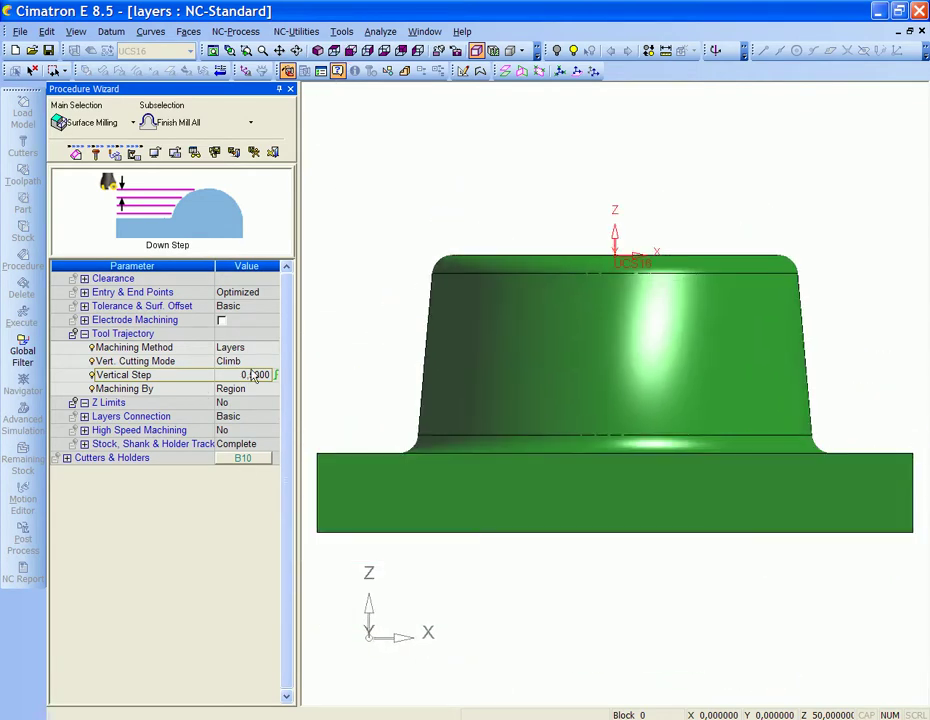
pyautogui.moveTo(262, 380)
# - Set internal clearance to Optimized, then save and close the procedure
pyautogui.click(84, 306)
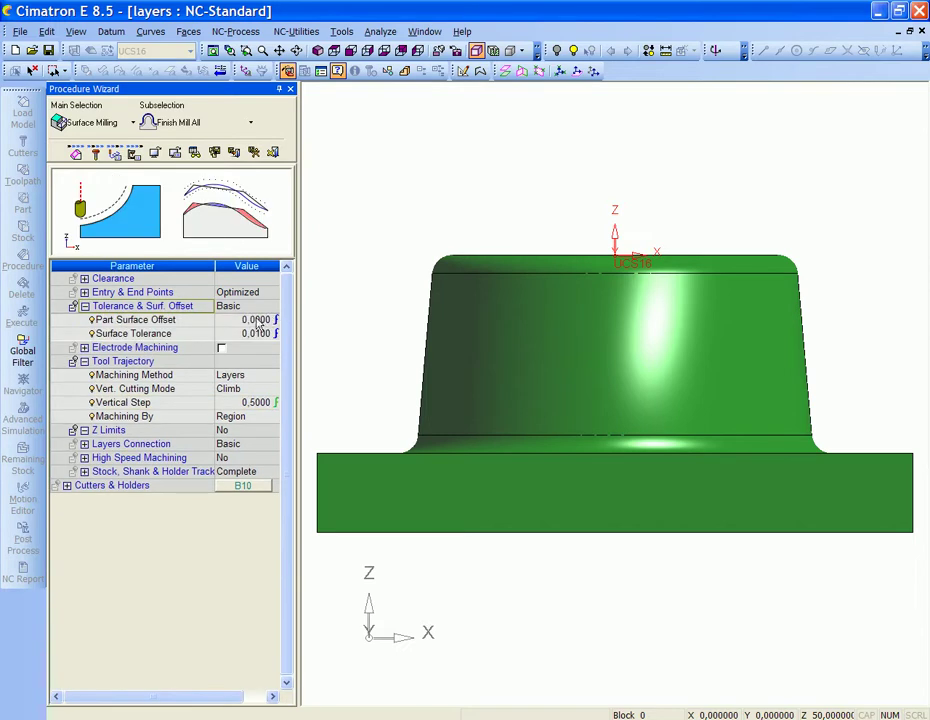
pyautogui.click(143, 321)
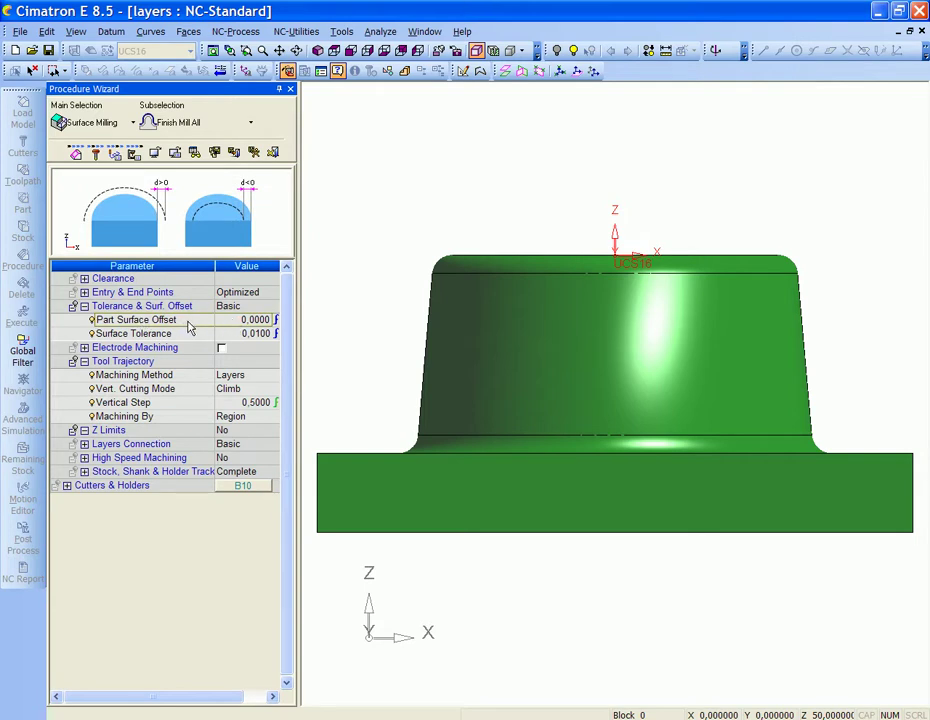
pyautogui.click(85, 279)
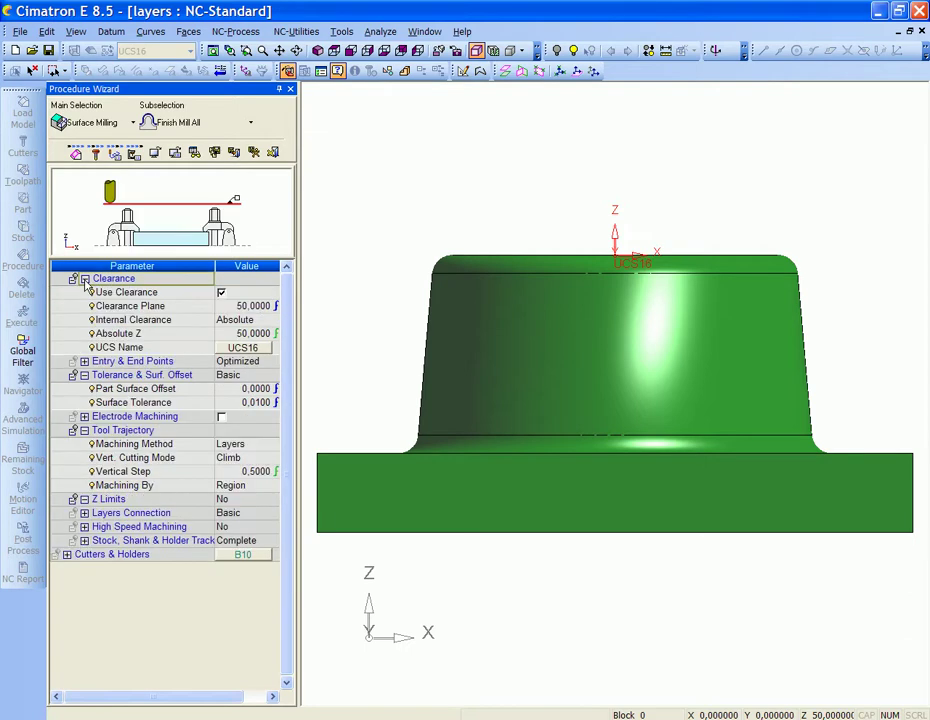
pyautogui.click(187, 321)
pyautogui.click(256, 321)
pyautogui.click(243, 333)
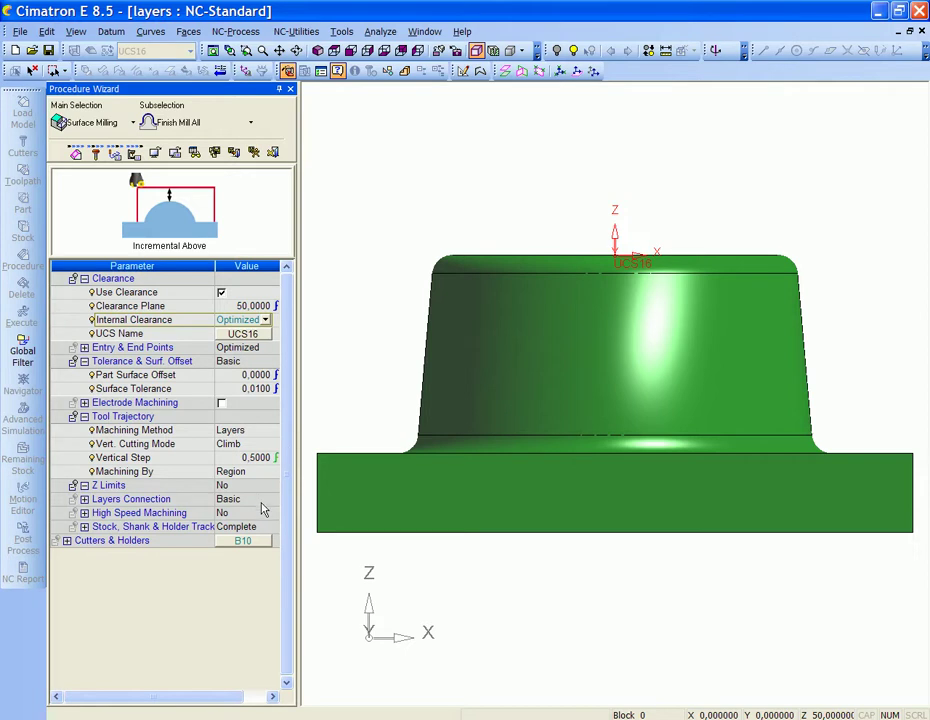
pyautogui.click(255, 152)
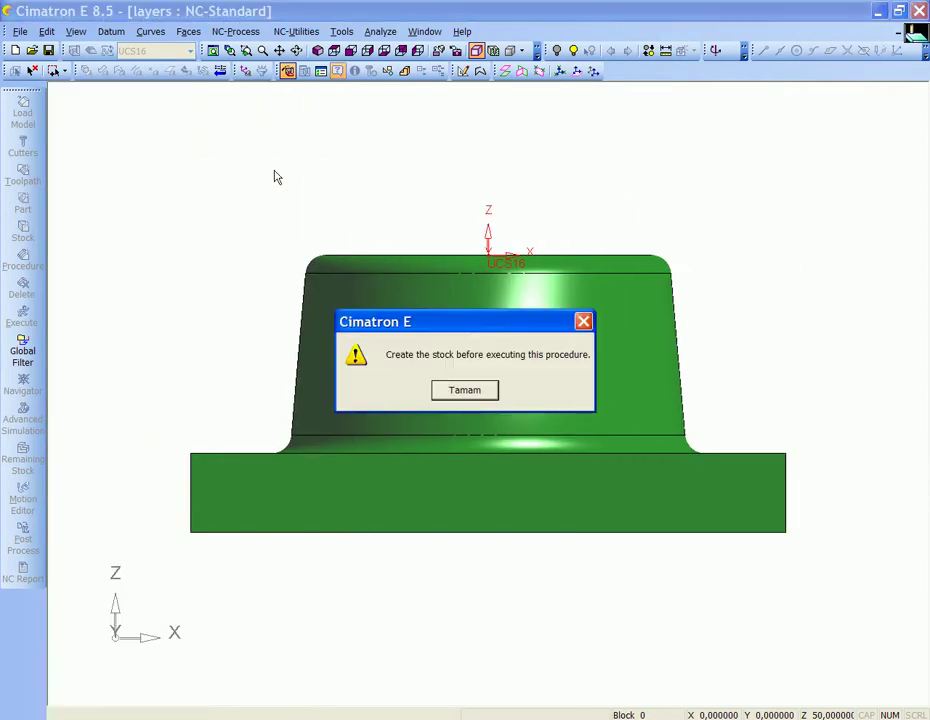
# - Move the create-stock warning aside and dismiss it with Tamam
pyautogui.moveTo(407, 324); pyautogui.dragTo(421, 284)
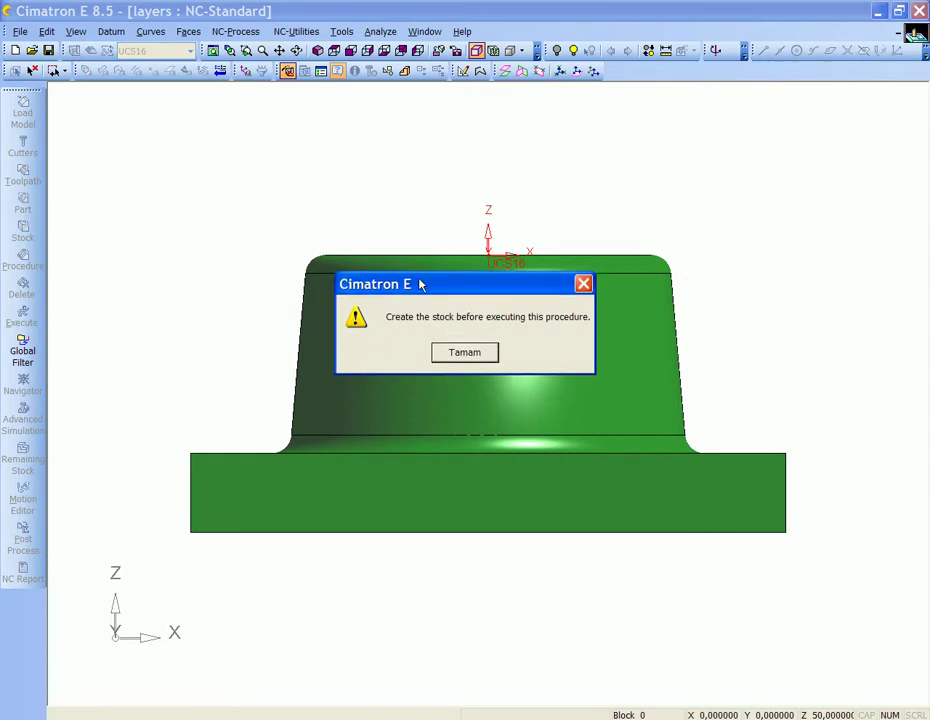
pyautogui.click(463, 353)
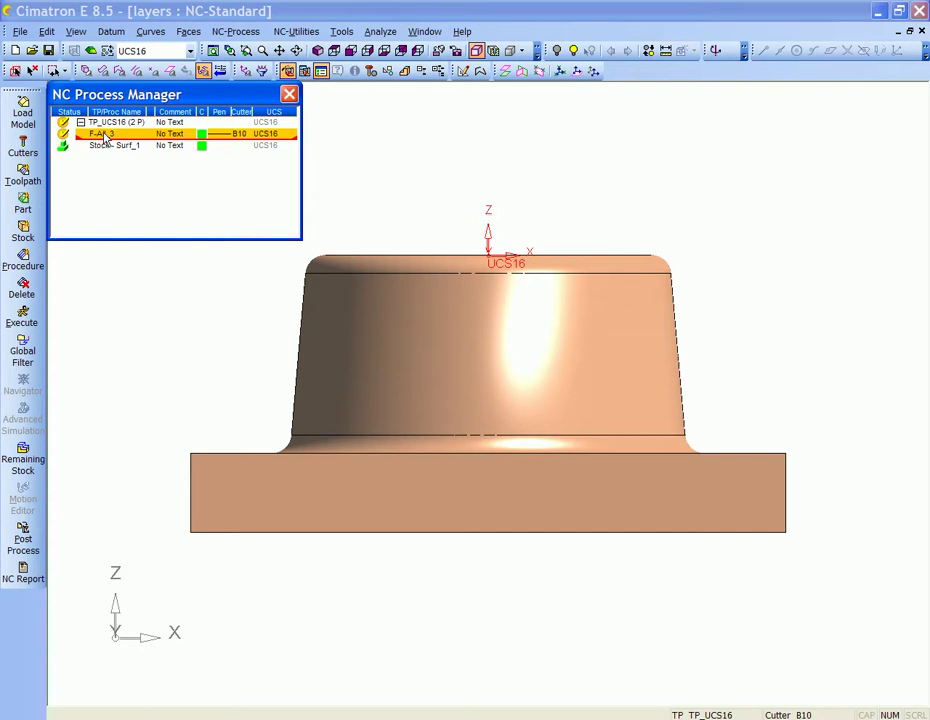
# - Cut and paste F-All_3 below Stock - Surf_1, then reopen F-All_3 for editing
pyautogui.rightClick(104, 136)
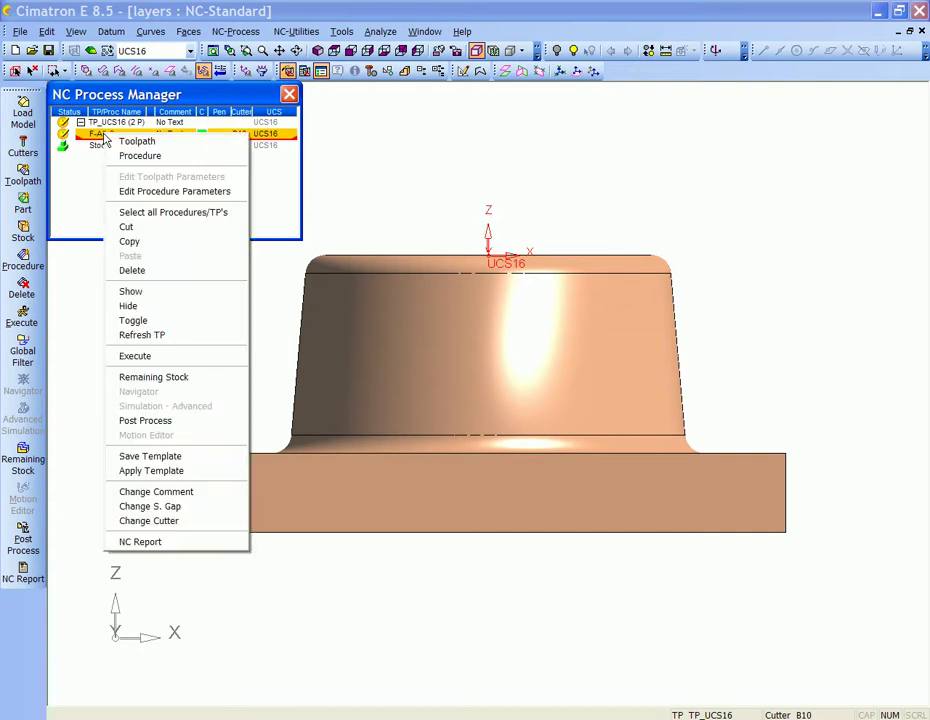
pyautogui.click(148, 233)
pyautogui.click(100, 148)
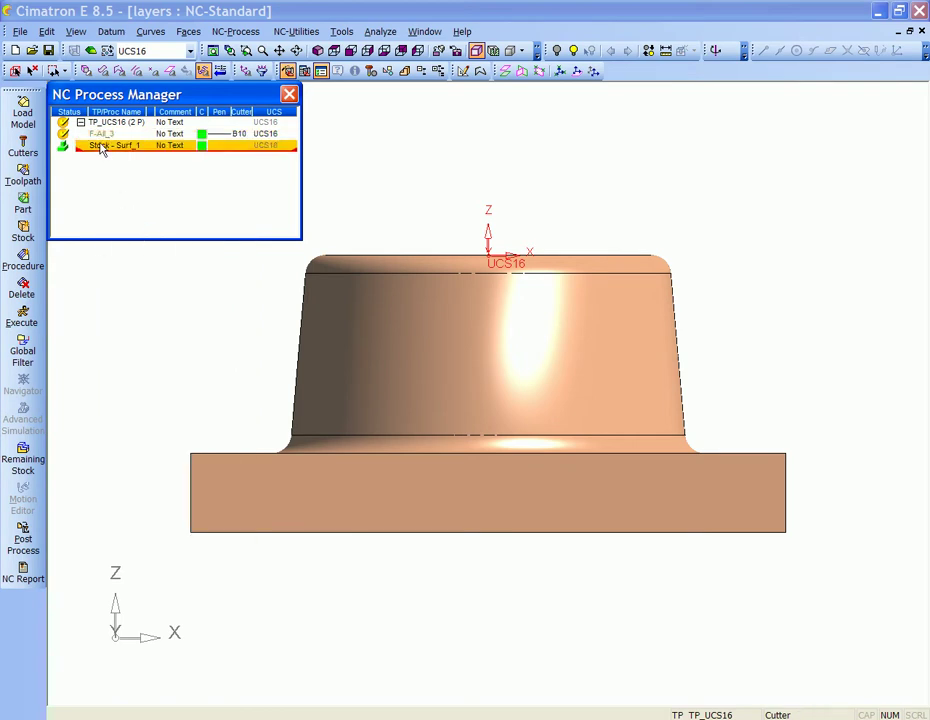
pyautogui.rightClick(100, 148)
pyautogui.click(128, 266)
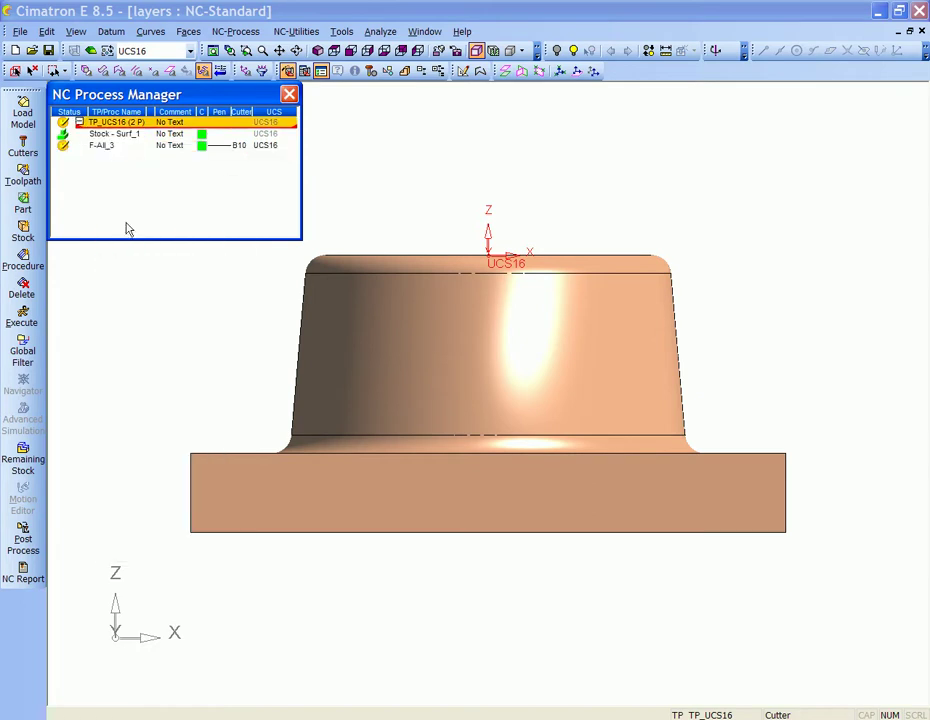
pyautogui.doubleClick(104, 148)
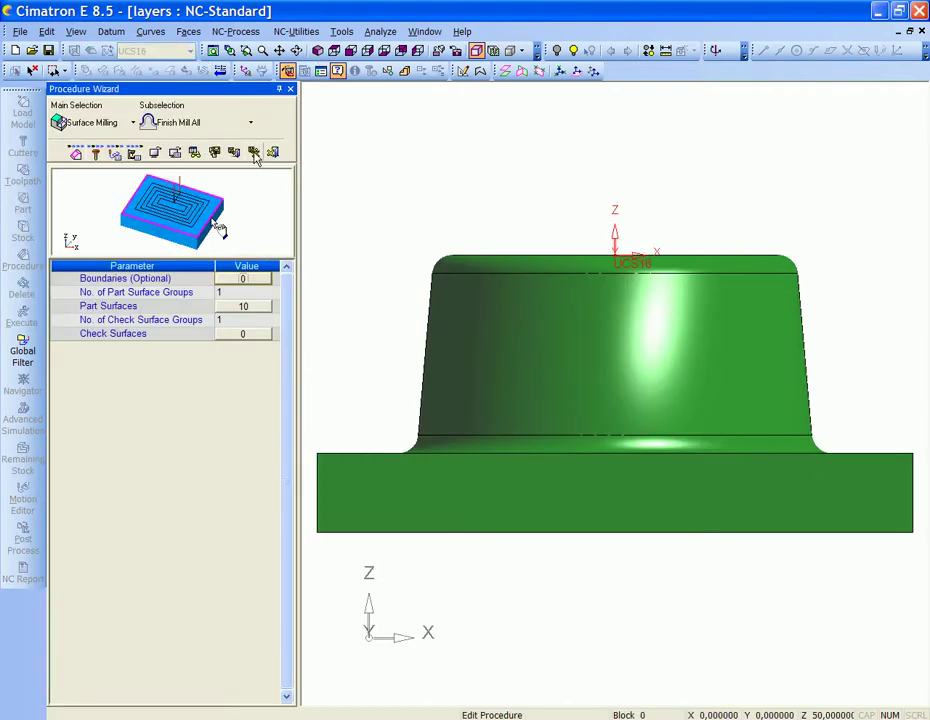
# - Calculate the F-All_3 toolpath and display it in black
pyautogui.click(255, 153)
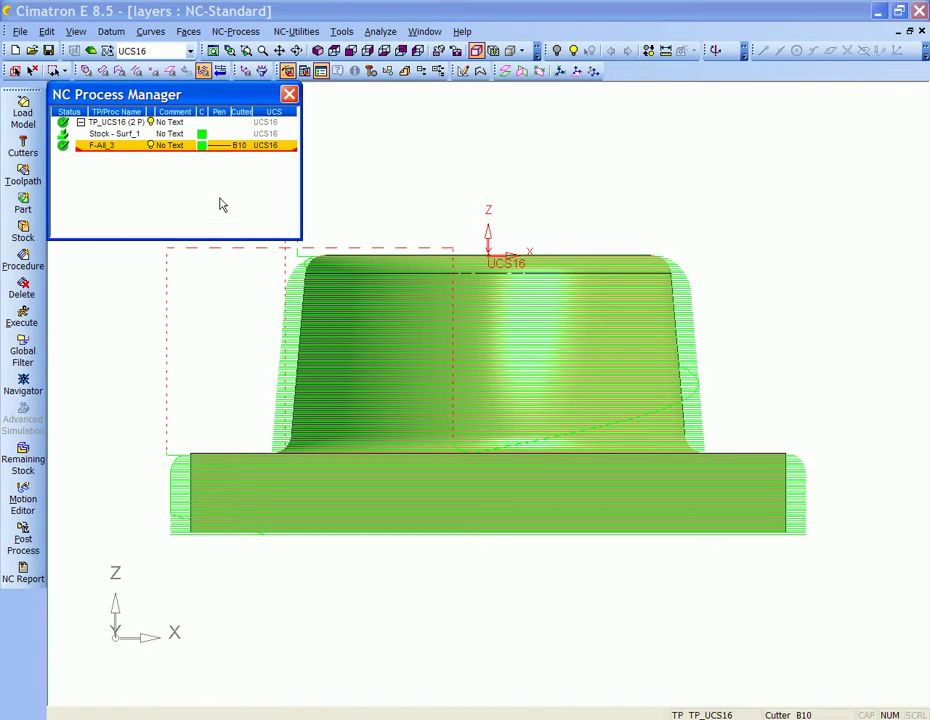
pyautogui.click(203, 146)
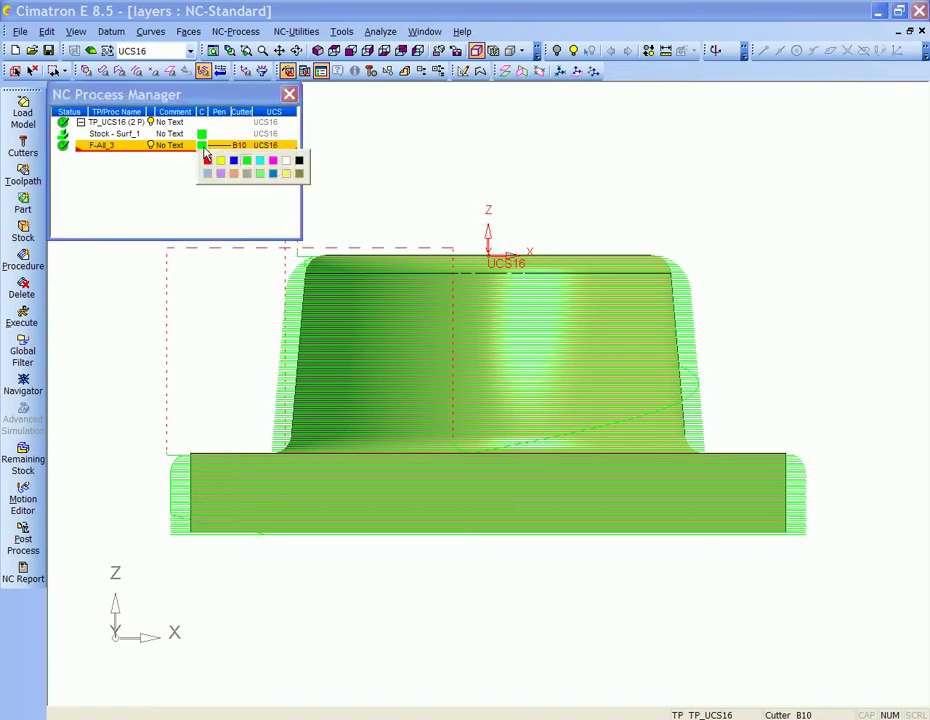
pyautogui.click(298, 161)
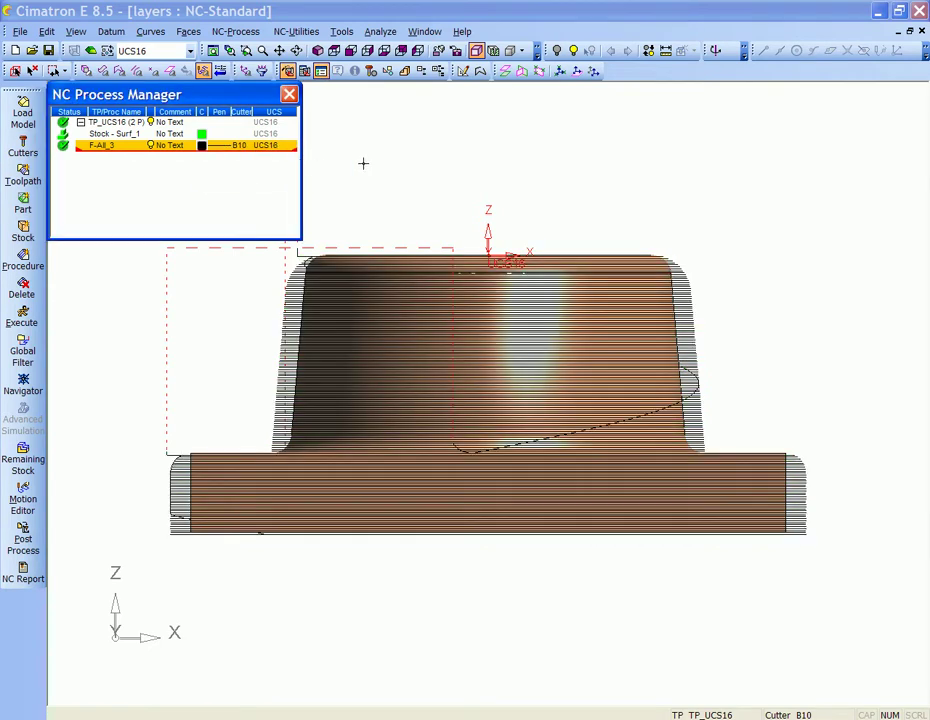
# - Zoom into the base's lower-left corner in isometric view, then restore the full view
pyautogui.click(231, 50)
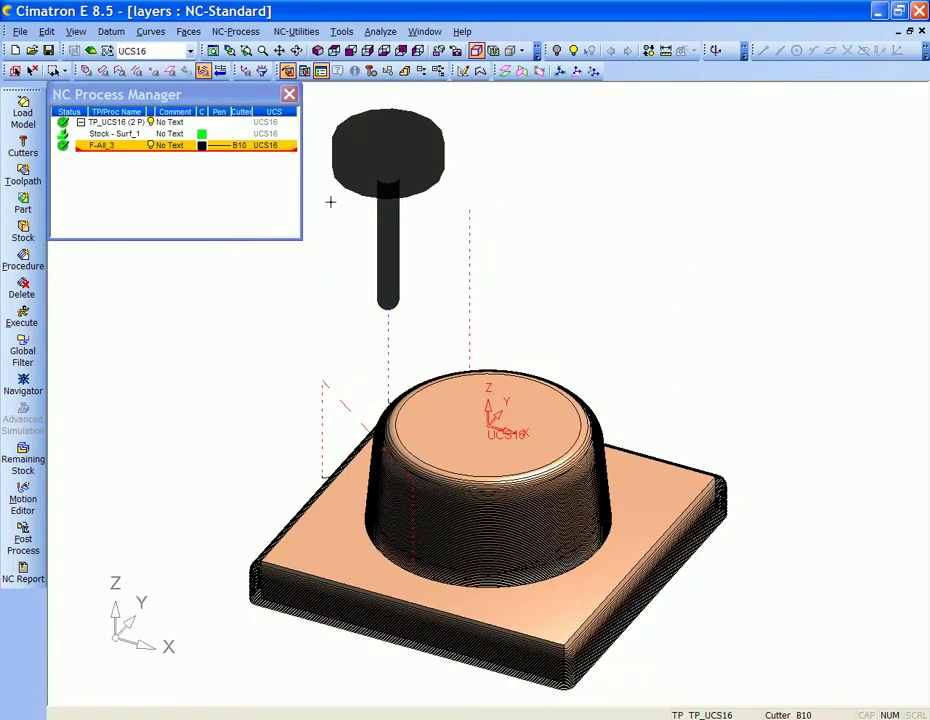
pyautogui.click(246, 50)
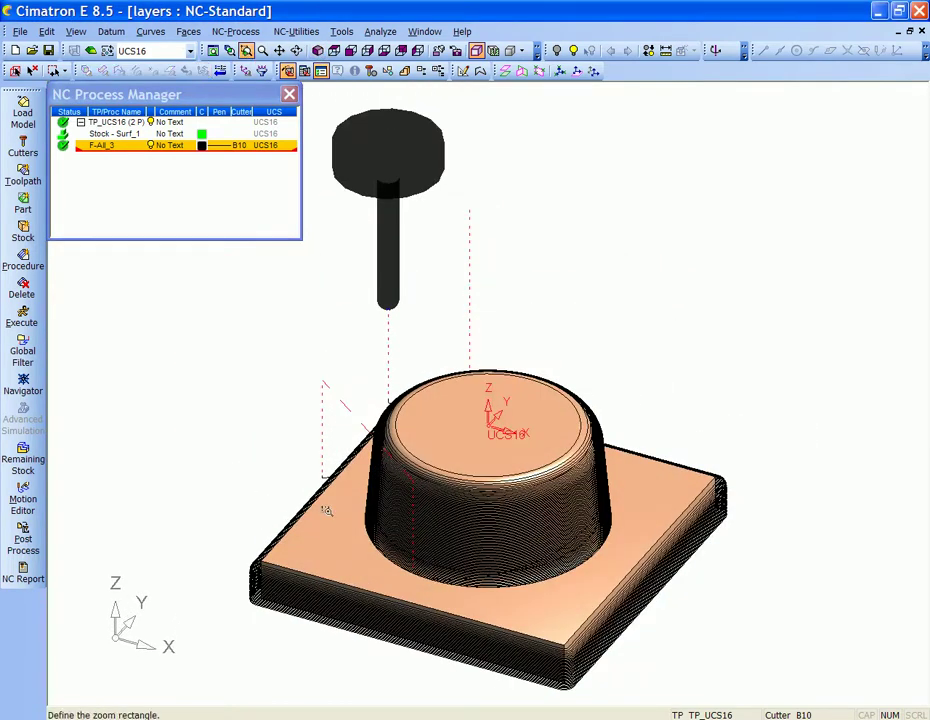
pyautogui.moveTo(224, 532); pyautogui.dragTo(340, 675)
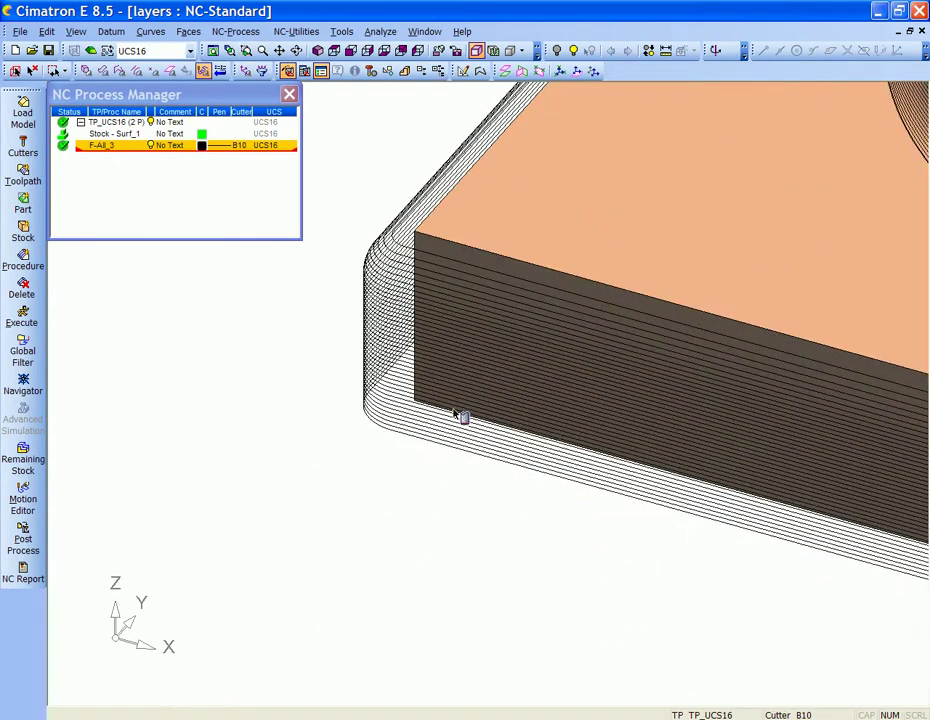
pyautogui.click(317, 51)
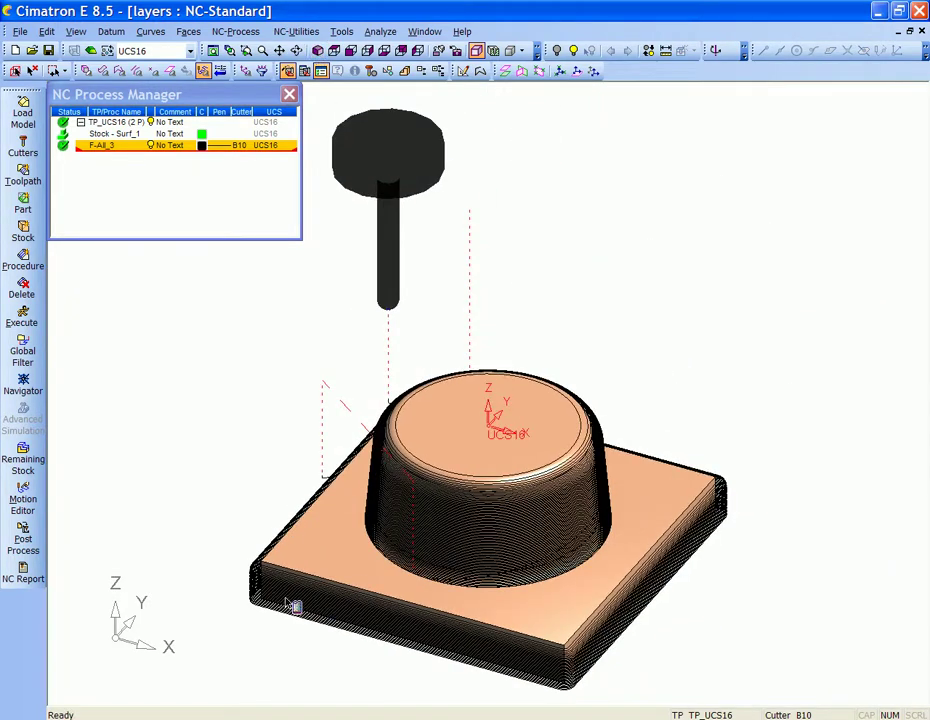
# - Add a boundary from the base's top face to F-All_3 and recalculate it to cover only the boss
pyautogui.doubleClick(115, 148)
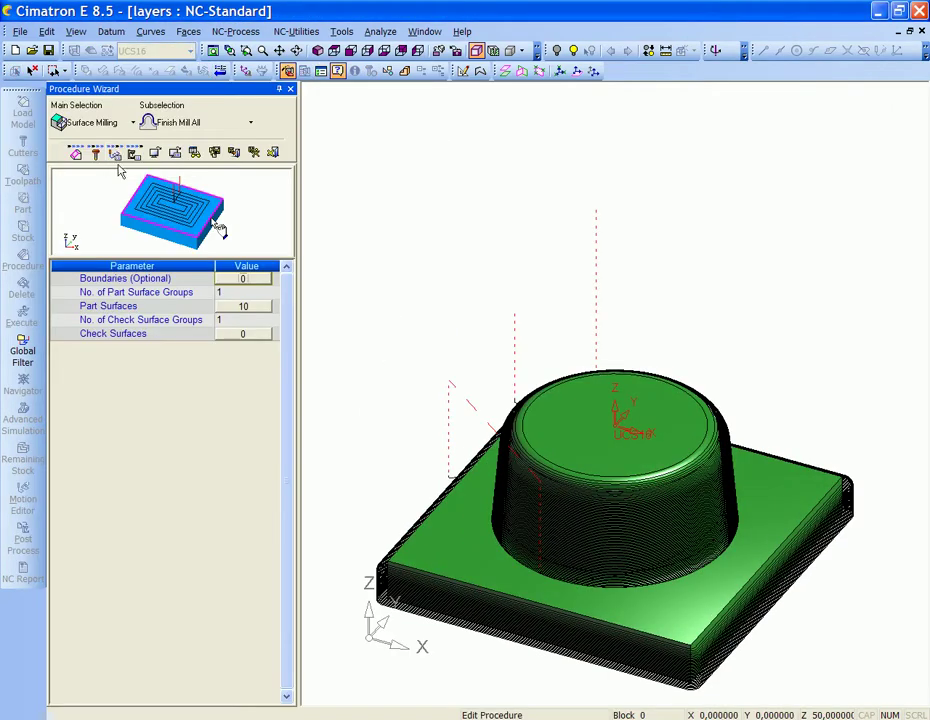
pyautogui.click(247, 282)
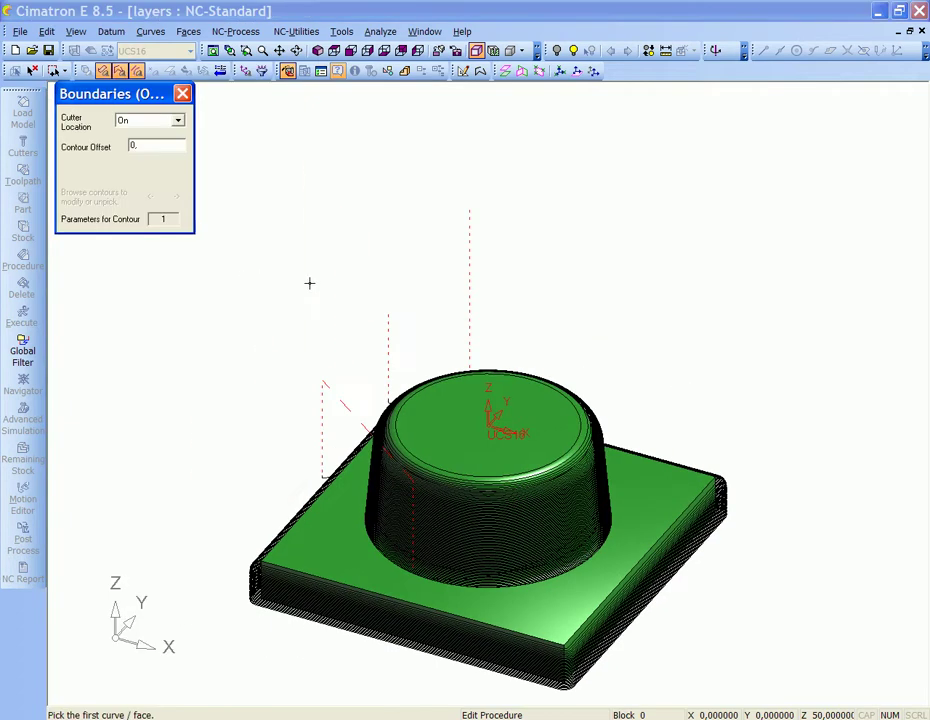
pyautogui.click(309, 538)
pyautogui.middleClick(336, 241)
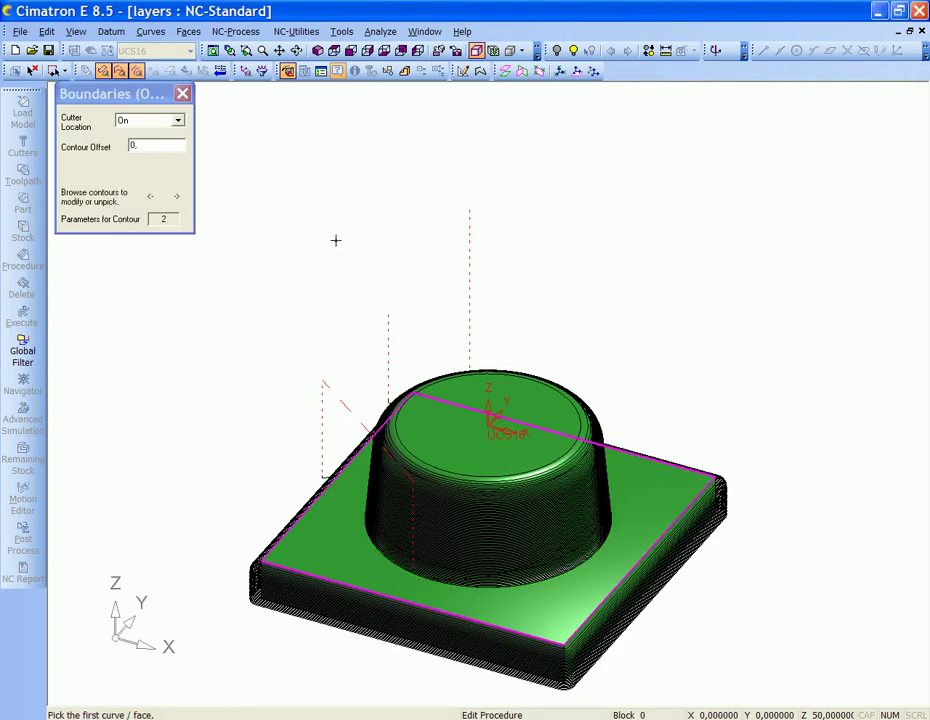
pyautogui.middleClick(336, 241)
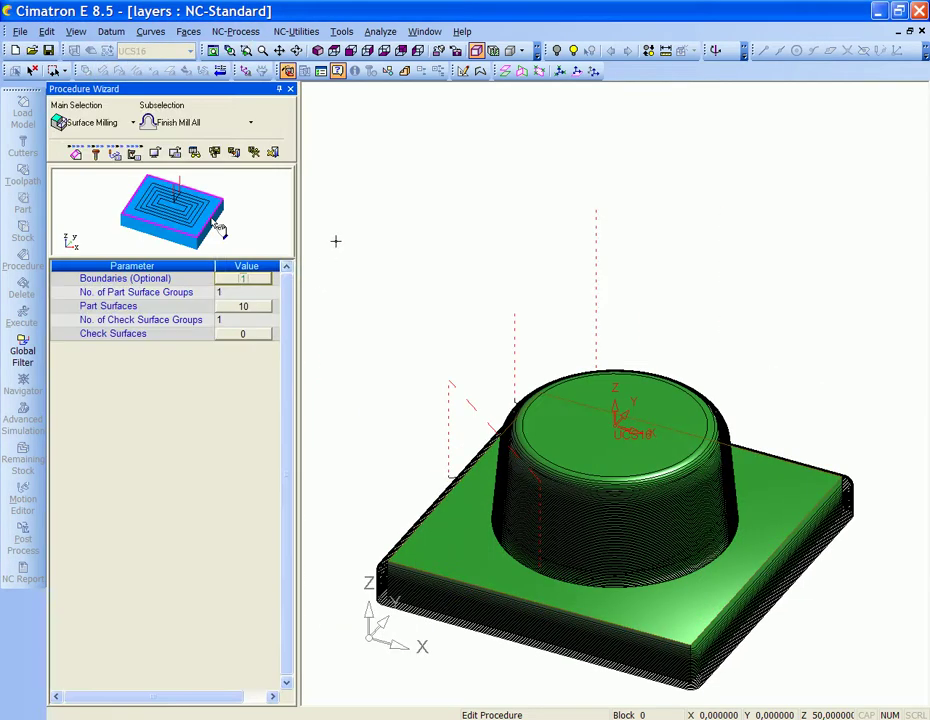
pyautogui.click(254, 152)
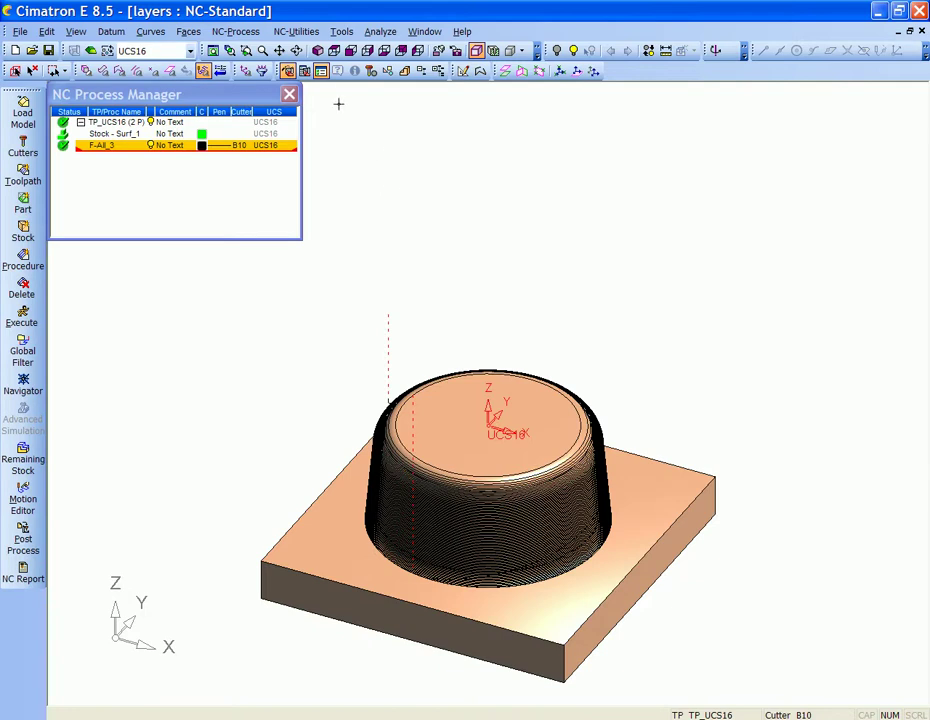
pyautogui.scroll(3, 205, 520)
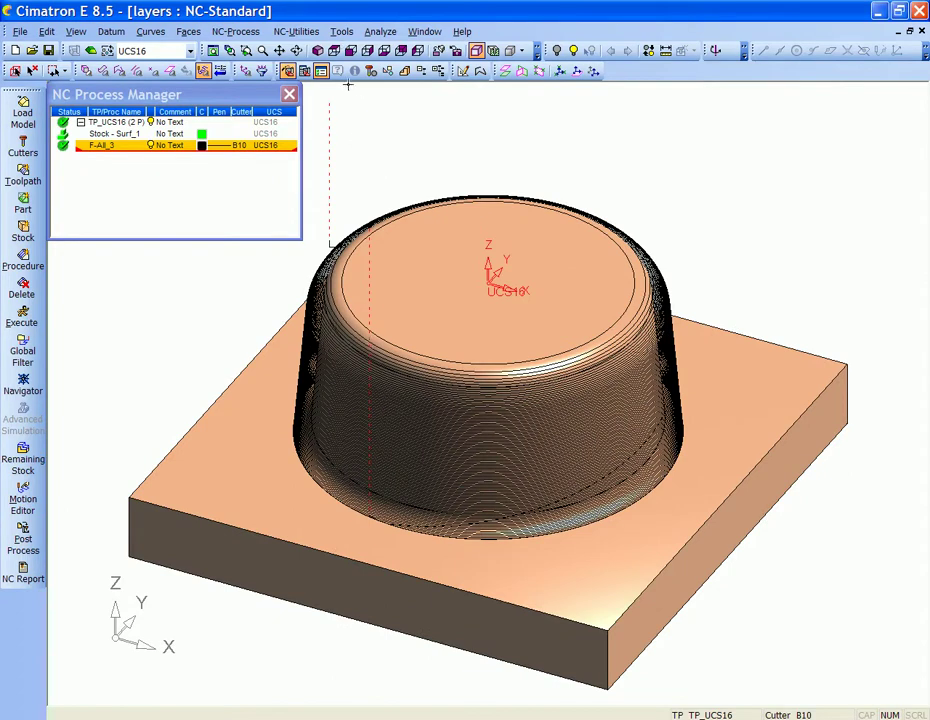
pyautogui.press('F2')
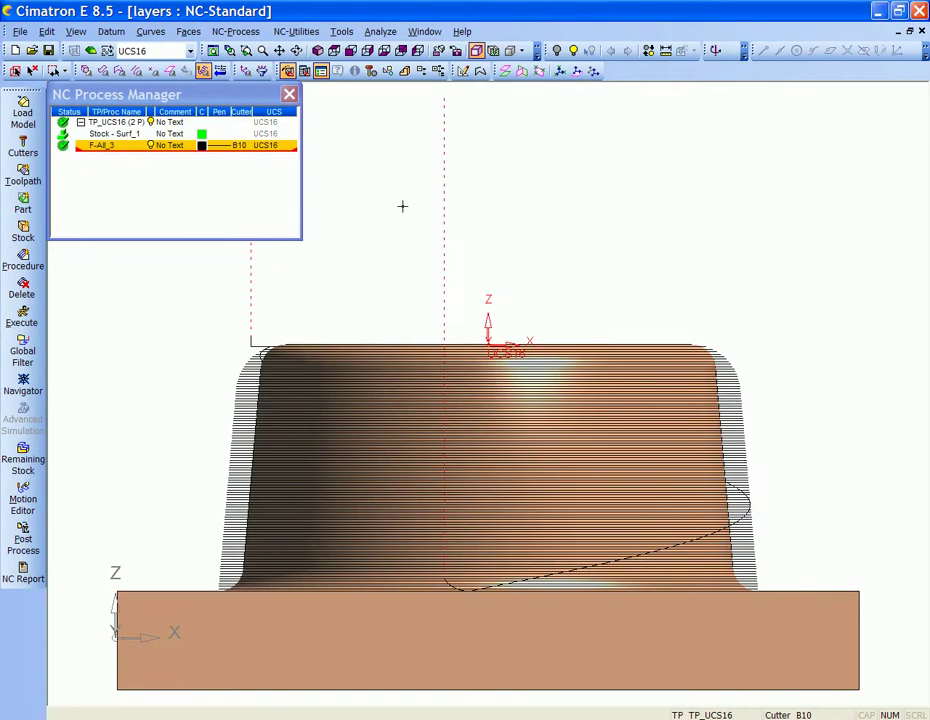
pyautogui.click(320, 70)
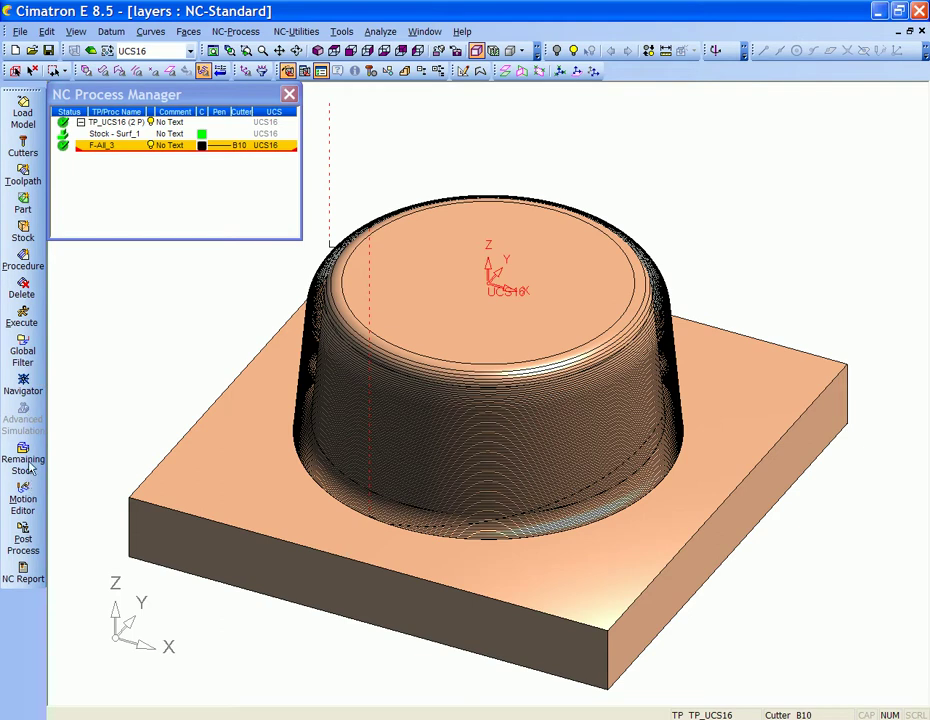
pyautogui.click(122, 135)
pyautogui.click(128, 147)
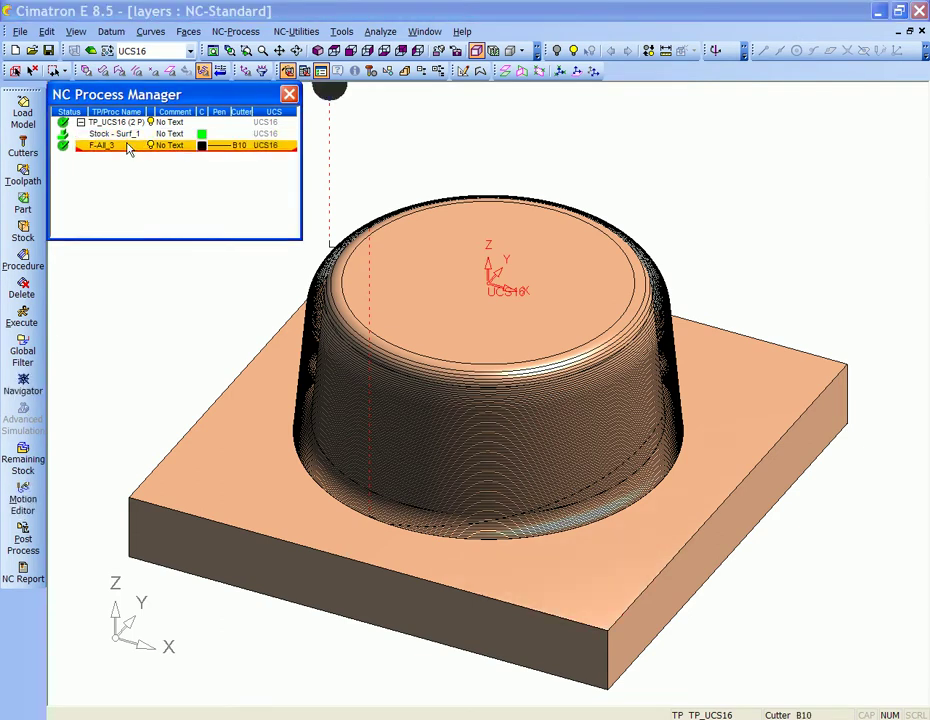
# - Play F-All_3's toolpath in the Navigator simulation at a faster speed
pyautogui.click(34, 385)
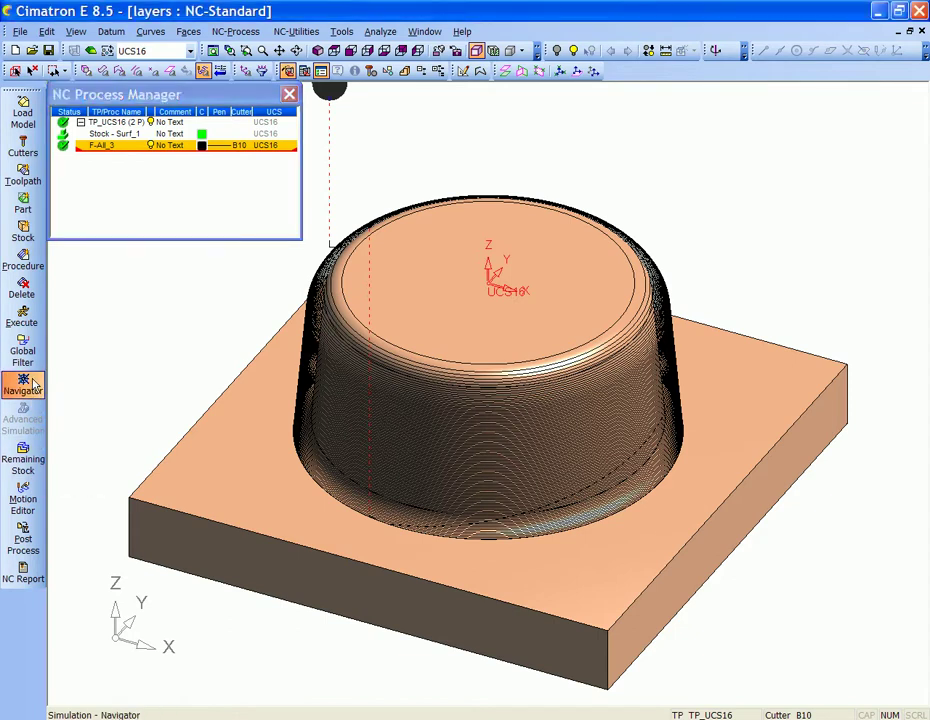
pyautogui.click(175, 126)
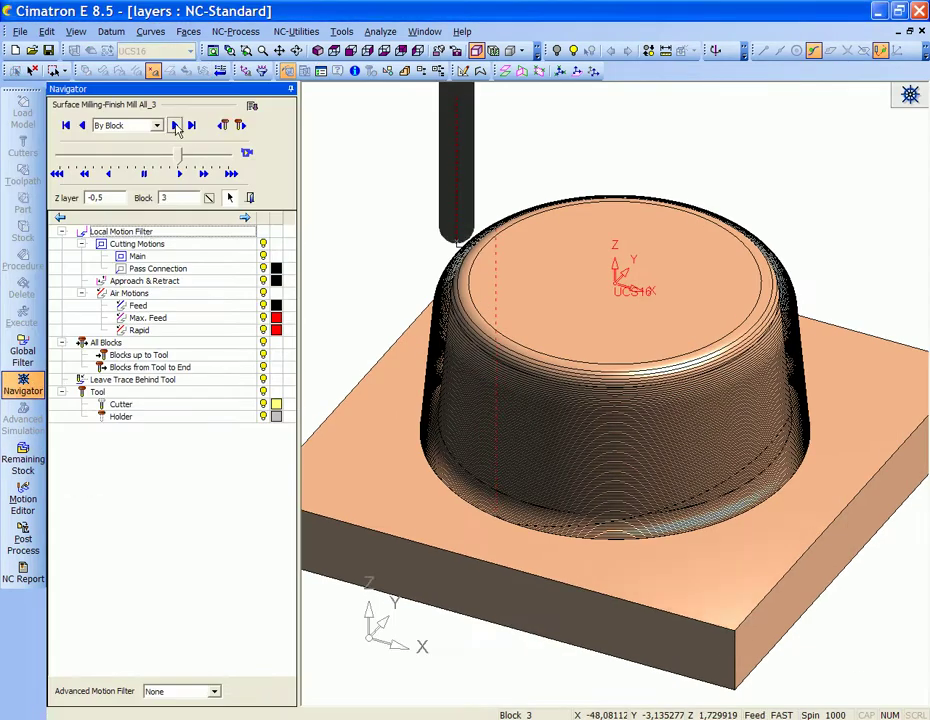
pyautogui.click(246, 154)
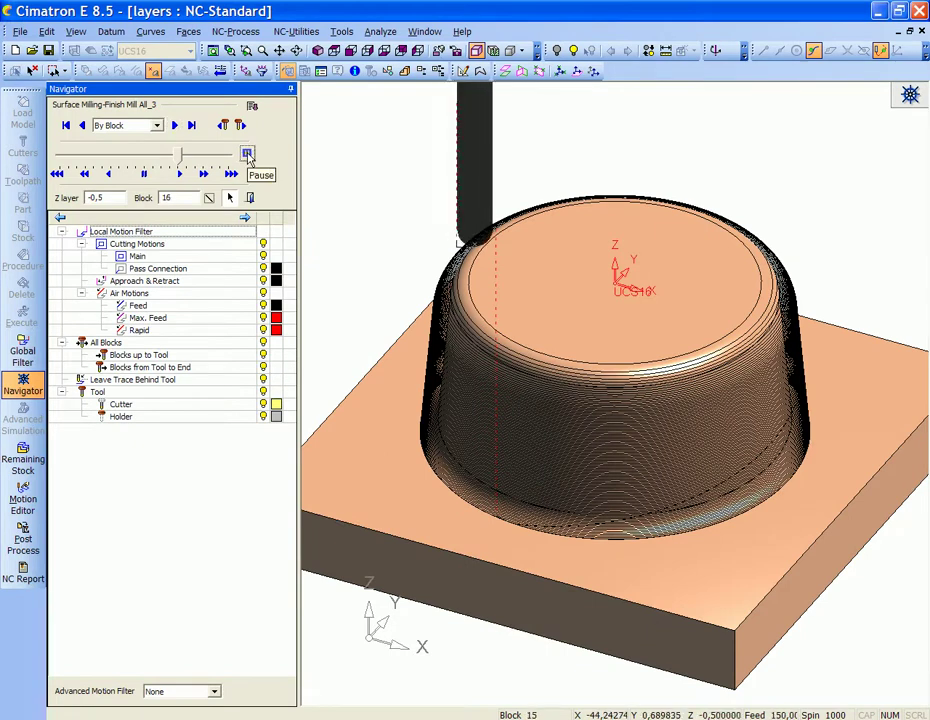
pyautogui.moveTo(181, 153); pyautogui.dragTo(228, 162)
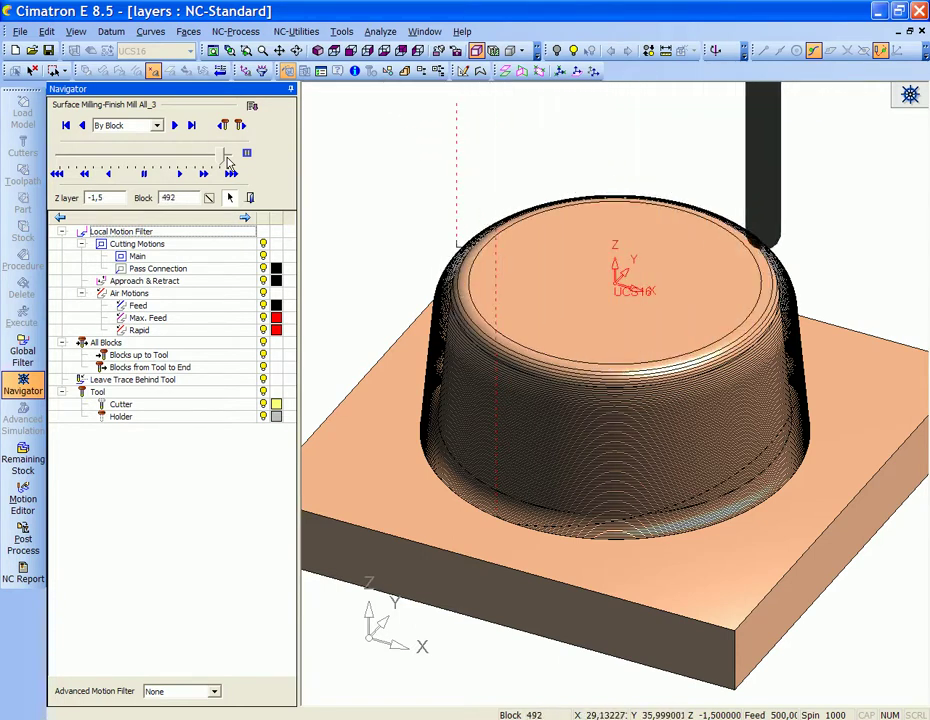
# - Inspect the boss's upper-left corner in a zoomed front view, then close the simulation
pyautogui.click(352, 57)
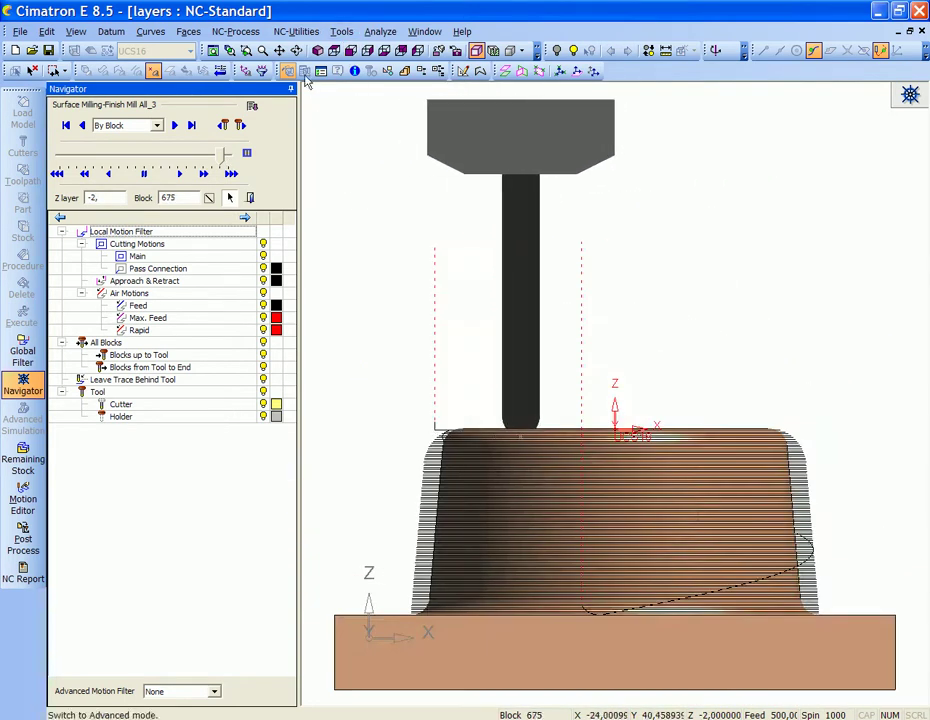
pyautogui.click(245, 50)
pyautogui.moveTo(383, 401); pyautogui.dragTo(540, 492)
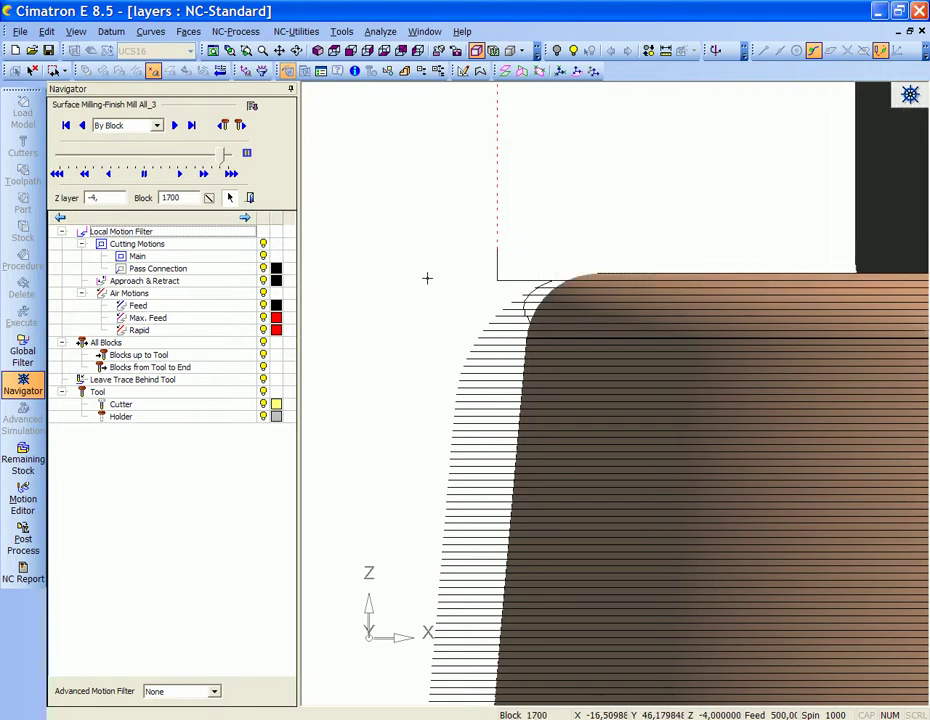
pyautogui.click(250, 197)
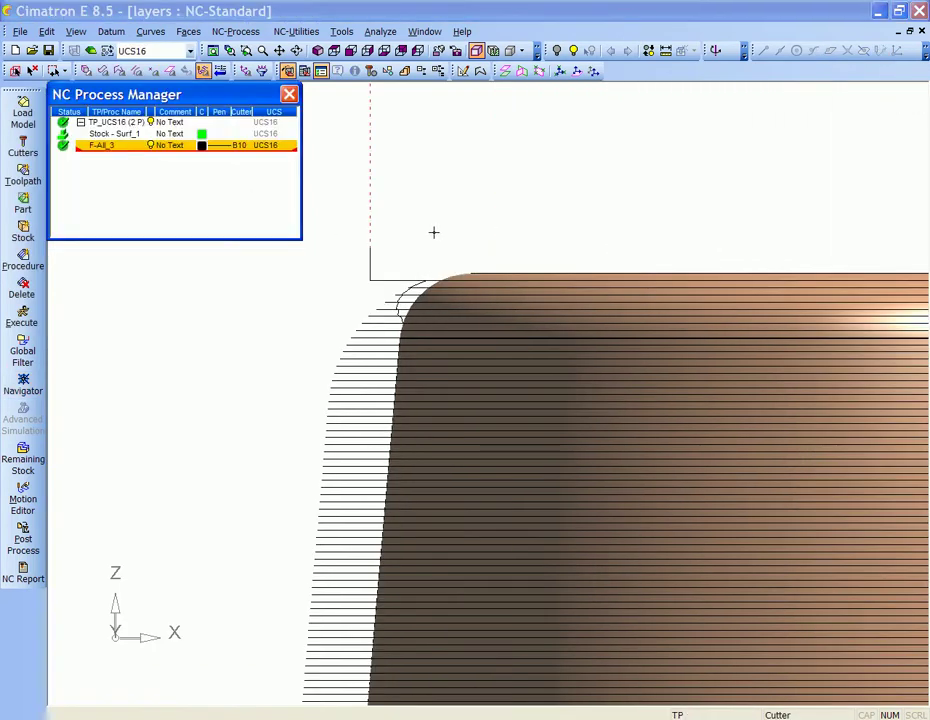
pyautogui.click(246, 50)
pyautogui.moveTo(366, 246); pyautogui.dragTo(536, 394)
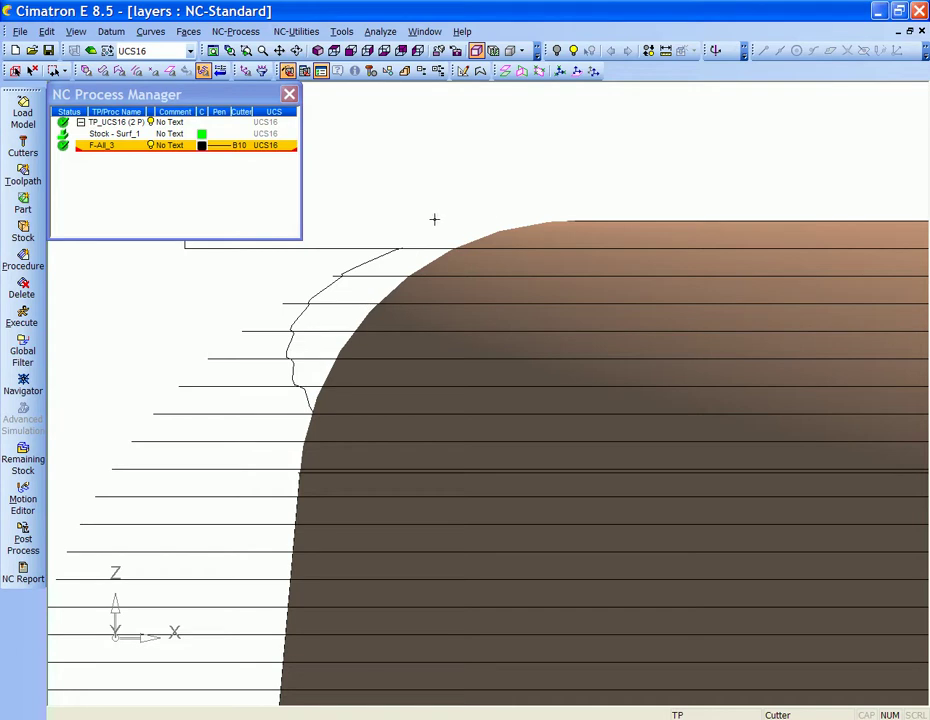
pyautogui.click(262, 50)
pyautogui.moveTo(425, 440); pyautogui.dragTo(425, 538)
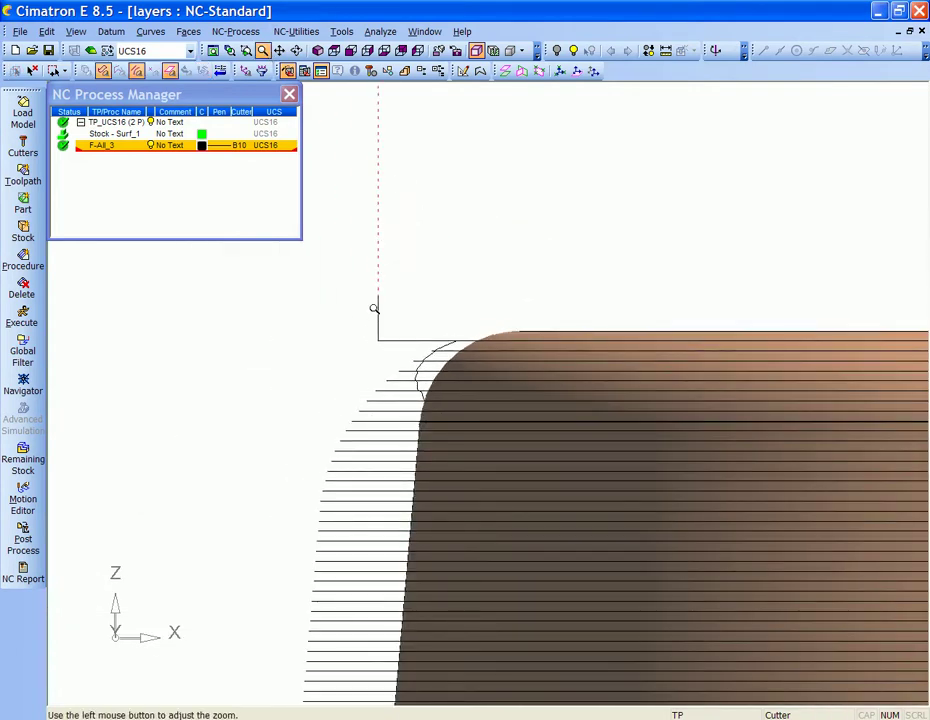
pyautogui.press('Escape')
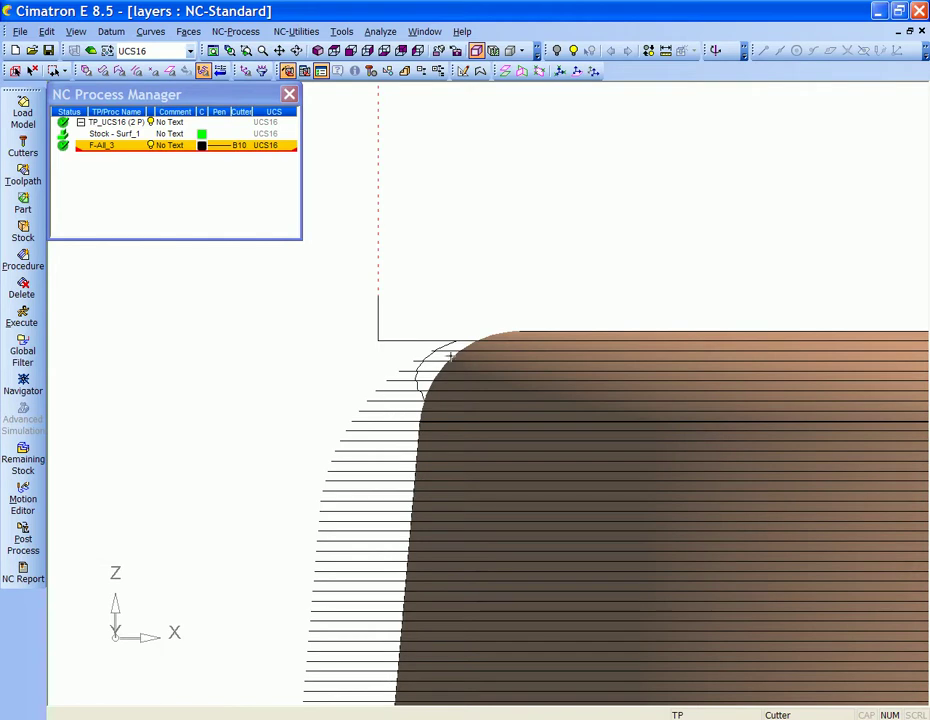
pyautogui.click(351, 51)
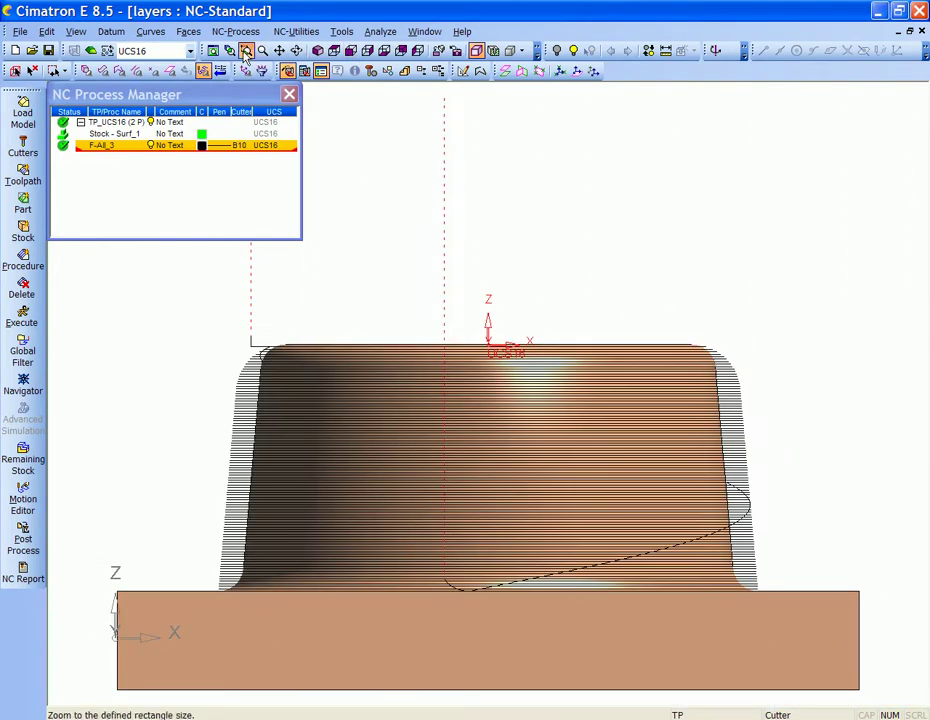
pyautogui.click(246, 50)
pyautogui.moveTo(194, 546); pyautogui.dragTo(288, 626)
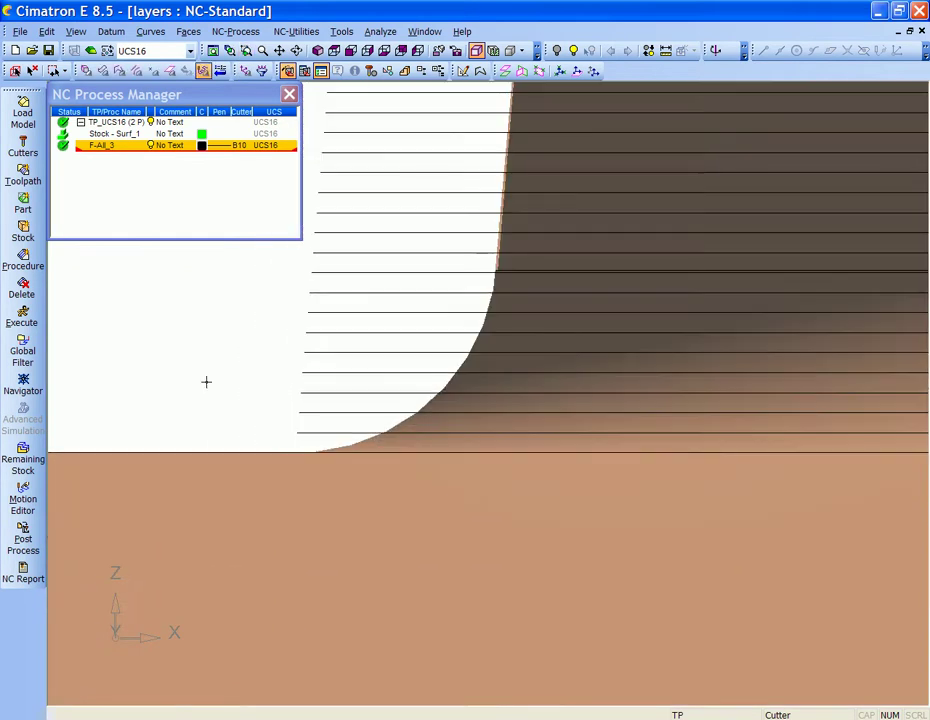
pyautogui.press('Escape')
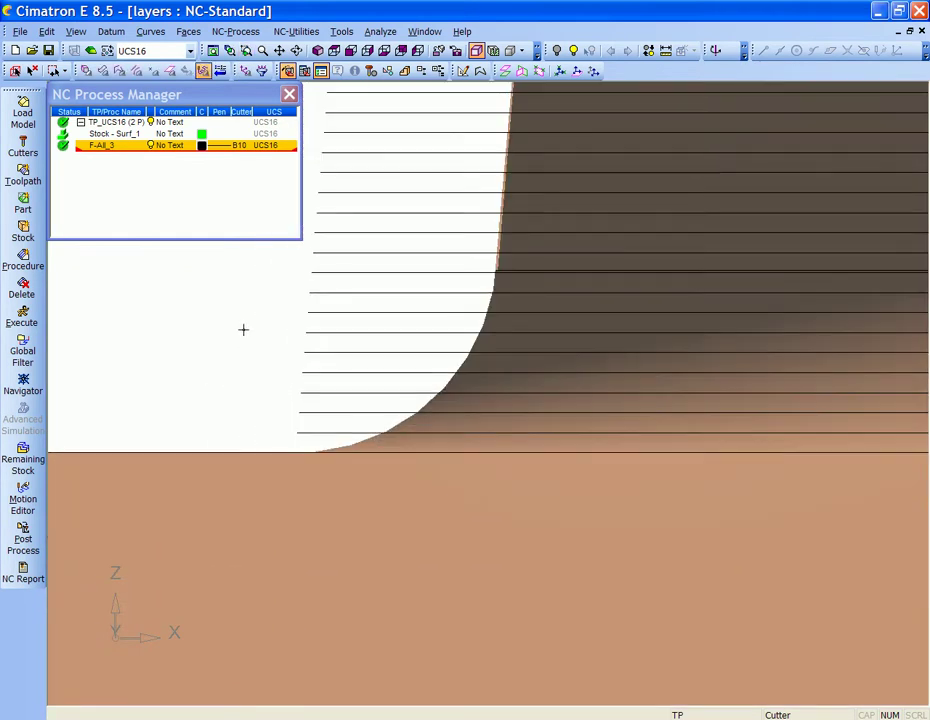
pyautogui.click(318, 51)
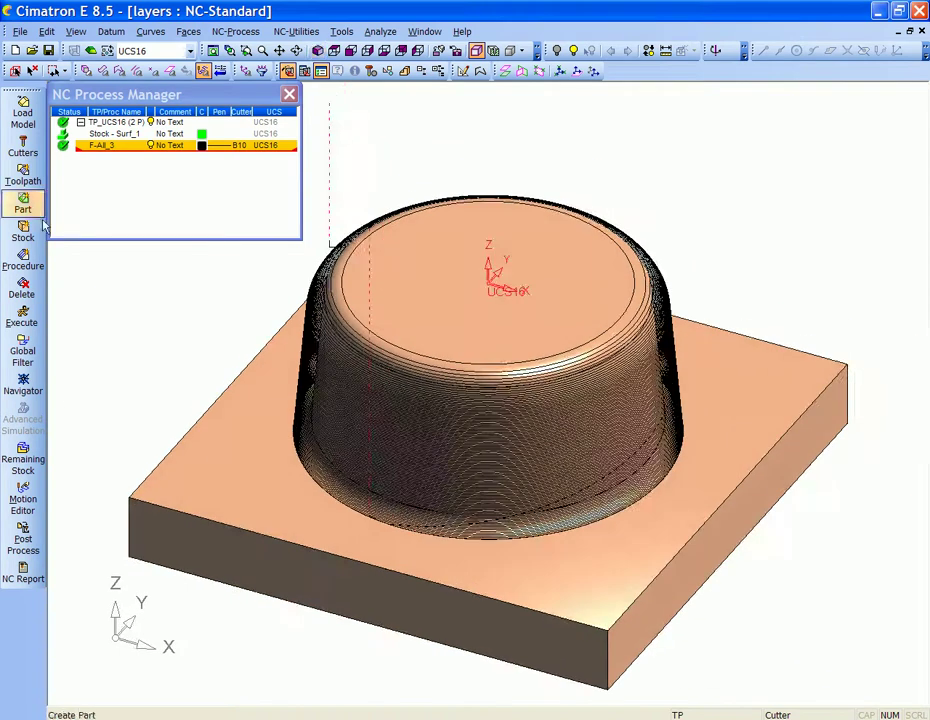
# - Change F-All_3's Machining Method to Variable Layers in its motion parameters
pyautogui.doubleClick(112, 148)
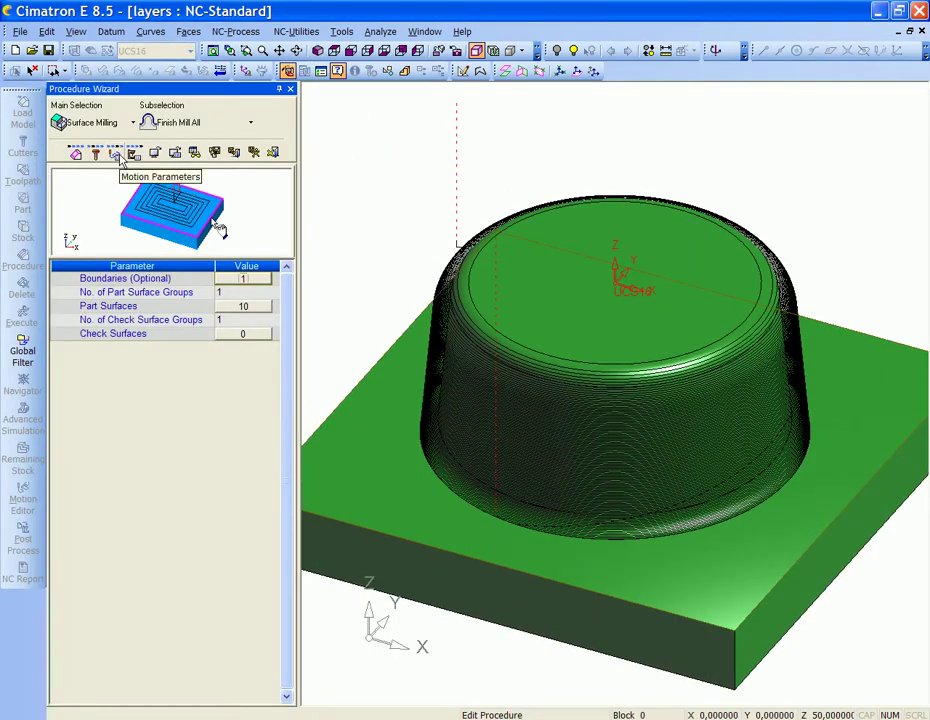
pyautogui.click(133, 153)
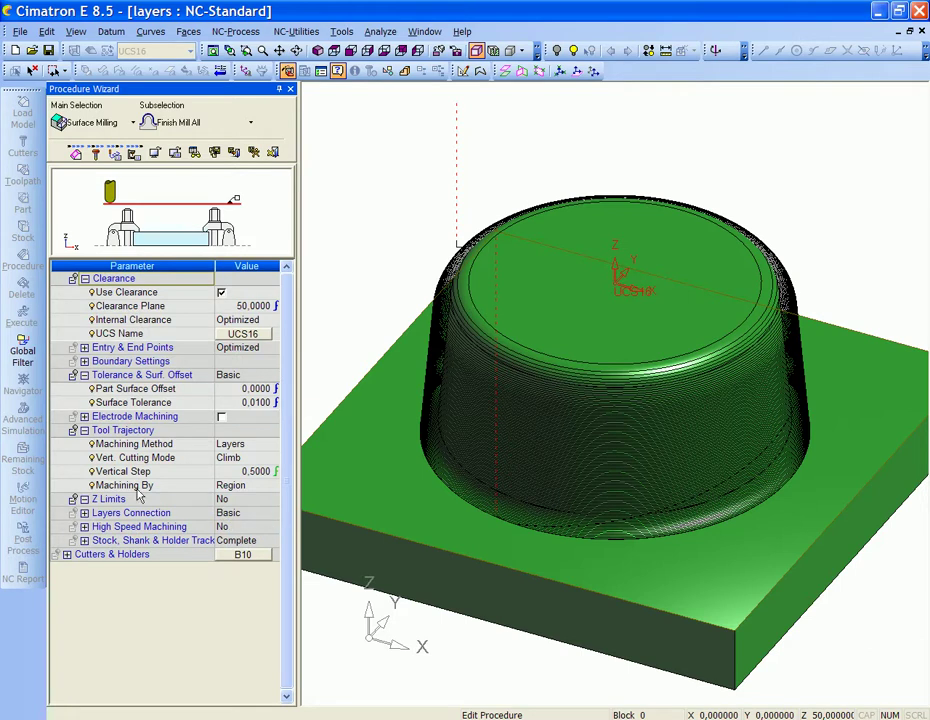
pyautogui.click(243, 445)
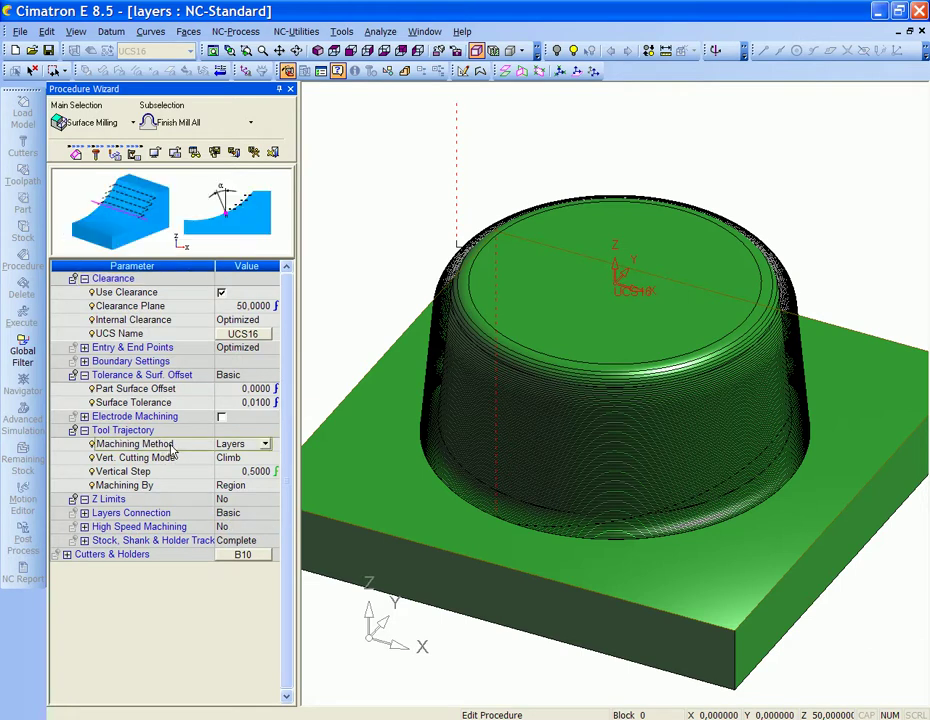
pyautogui.click(246, 448)
pyautogui.click(250, 495)
# - Check Vert. Max. Scallop 0,2000 and Max. Down Step 0,5000, then save and execute the procedure
pyautogui.click(351, 51)
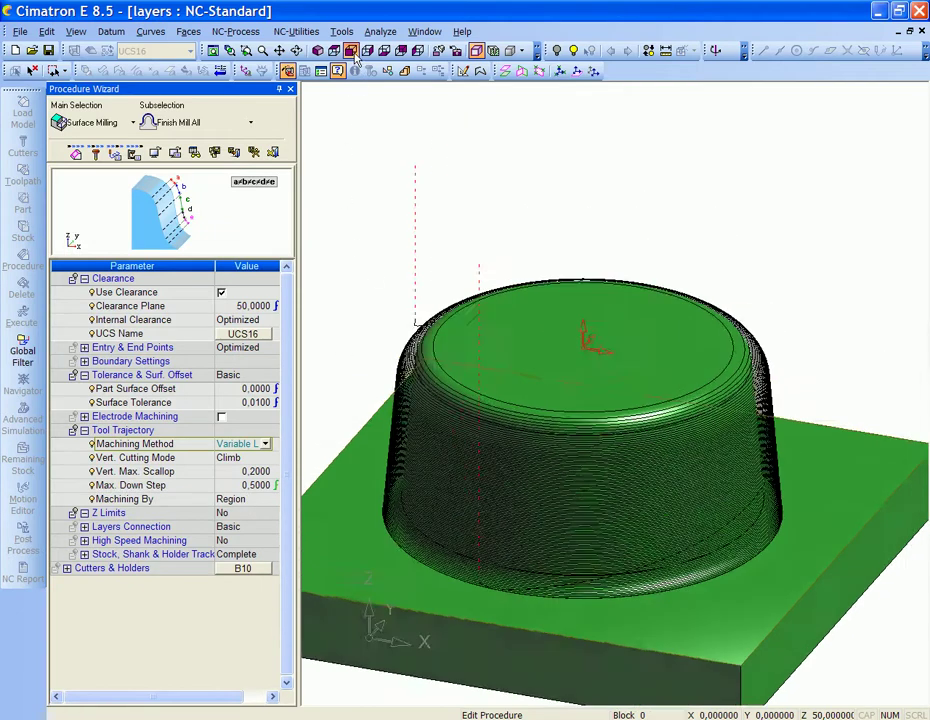
pyautogui.click(246, 50)
pyautogui.moveTo(421, 318); pyautogui.dragTo(536, 419)
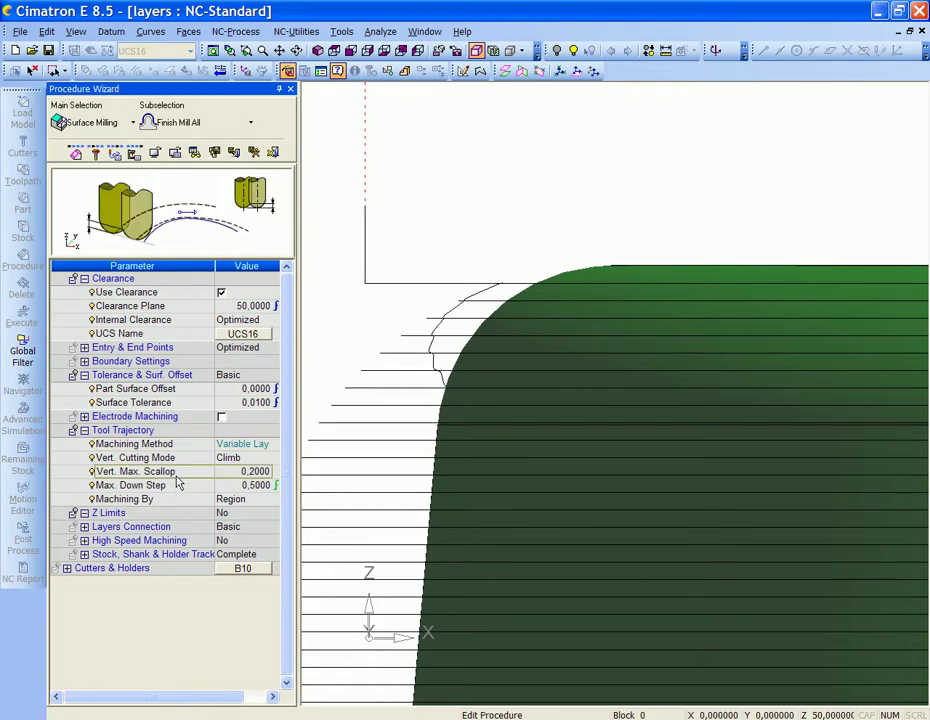
pyautogui.click(179, 486)
pyautogui.click(181, 476)
pyautogui.click(197, 488)
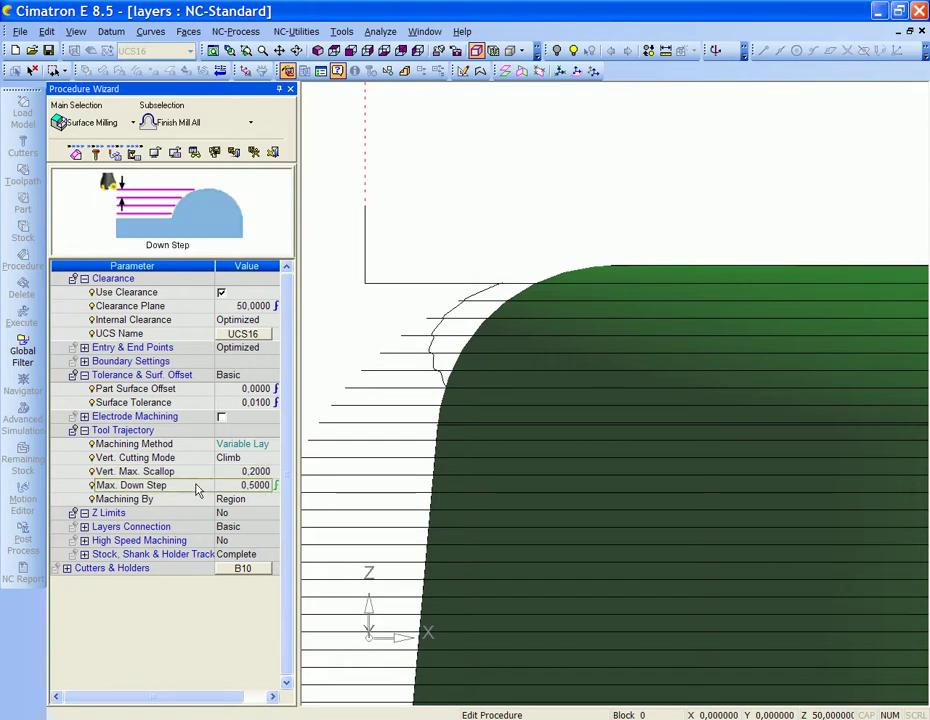
pyautogui.click(255, 151)
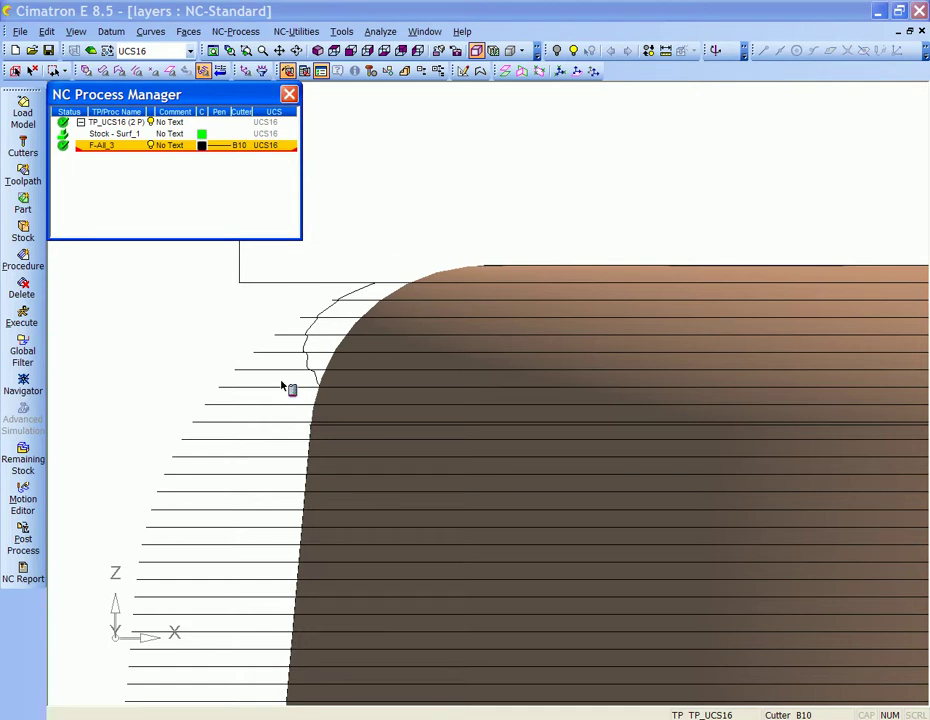
# - Change F-All_3's Vert. Max. Scallop to 0,01 and save and execute the procedure
pyautogui.doubleClick(112, 146)
pyautogui.click(115, 153)
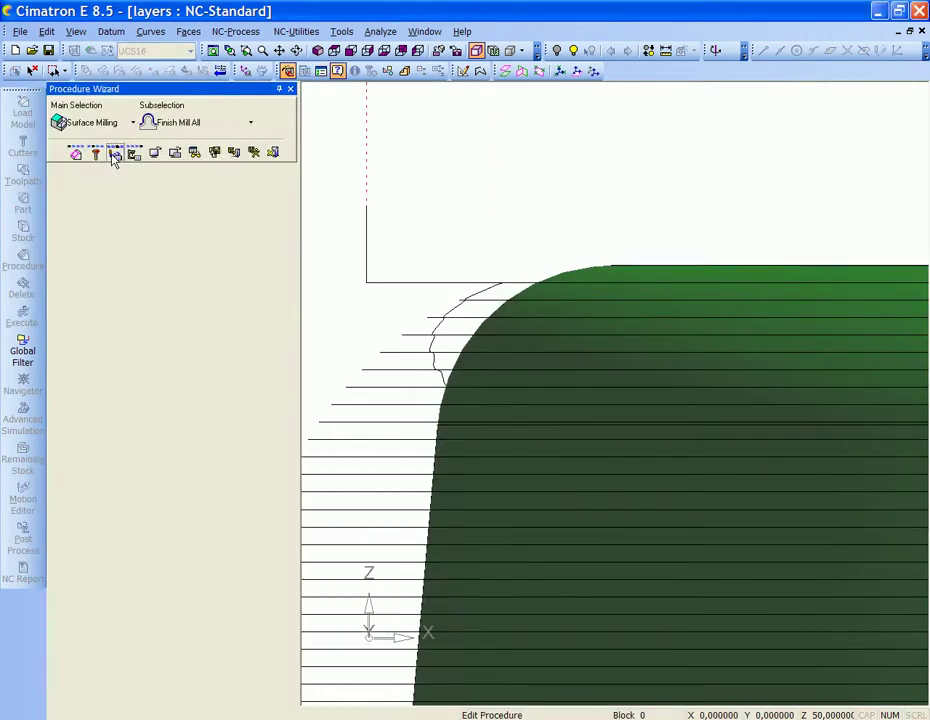
pyautogui.click(196, 471)
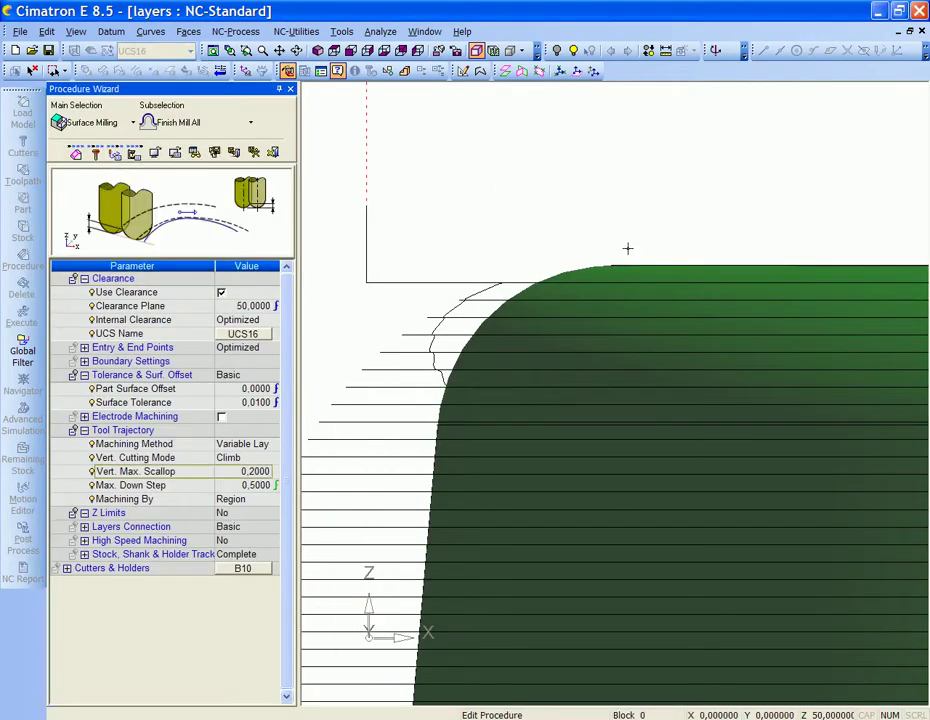
pyautogui.click(266, 472)
pyautogui.press('BackSpace')
pyautogui.write('0,01')
pyautogui.press('Return')
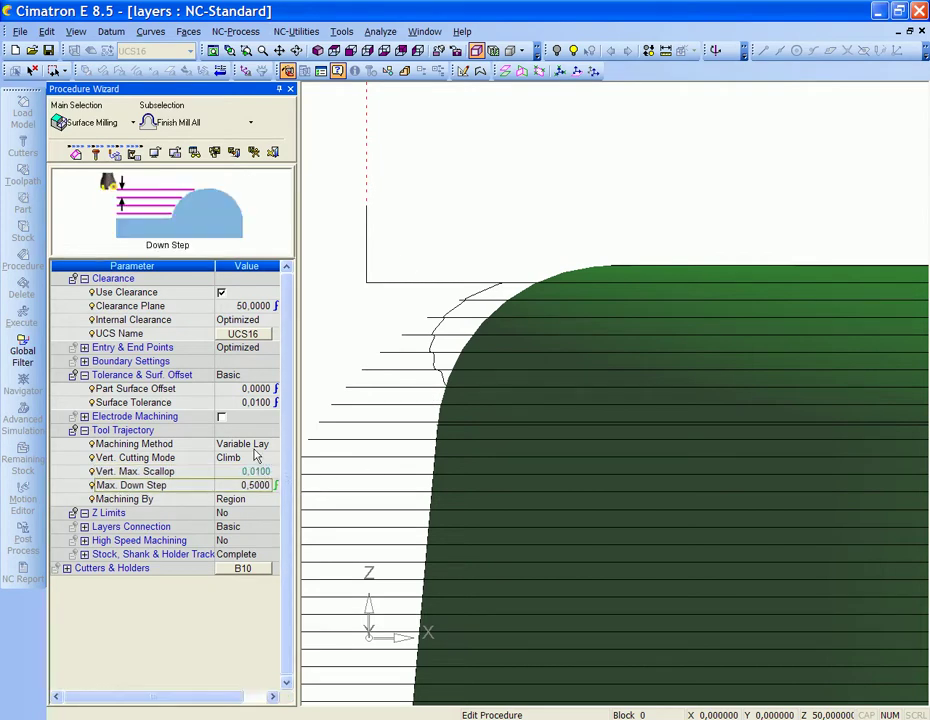
pyautogui.click(236, 153)
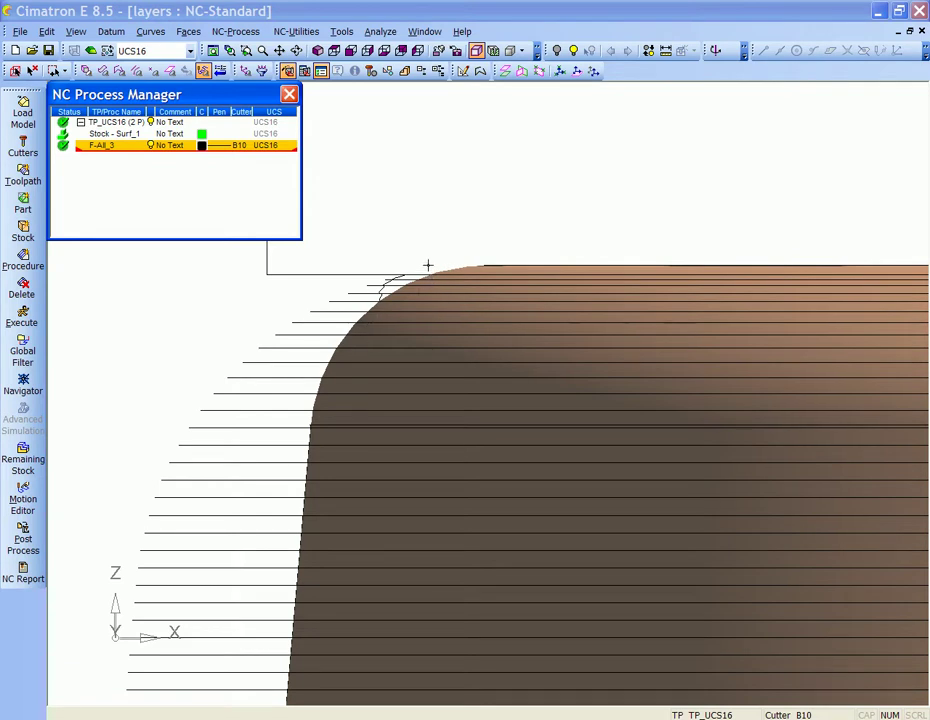
pyautogui.click(221, 51)
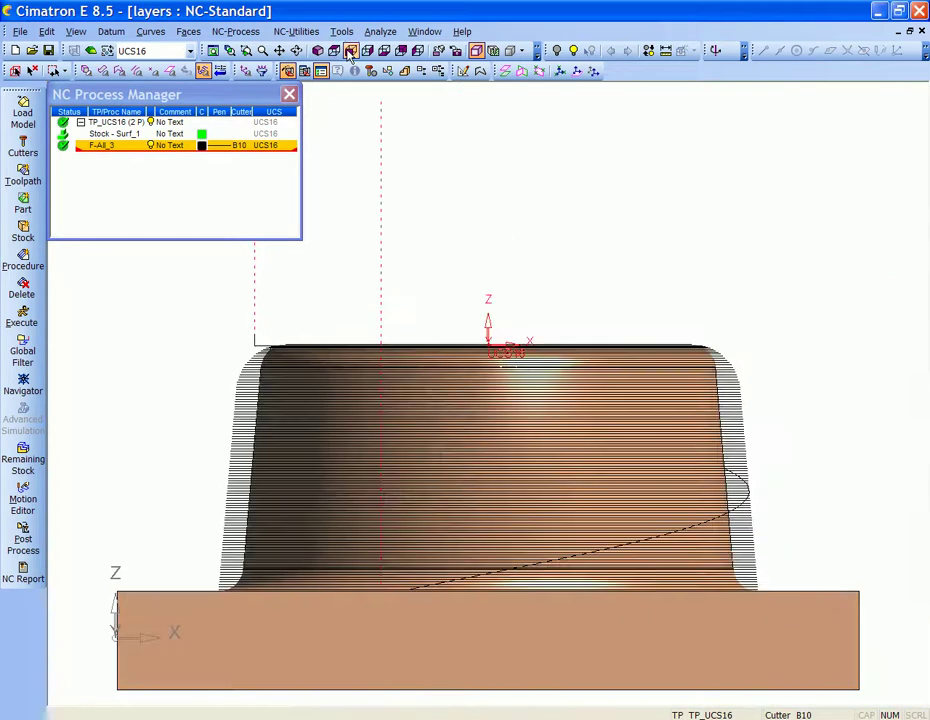
pyautogui.click(246, 50)
pyautogui.moveTo(200, 560); pyautogui.dragTo(312, 612)
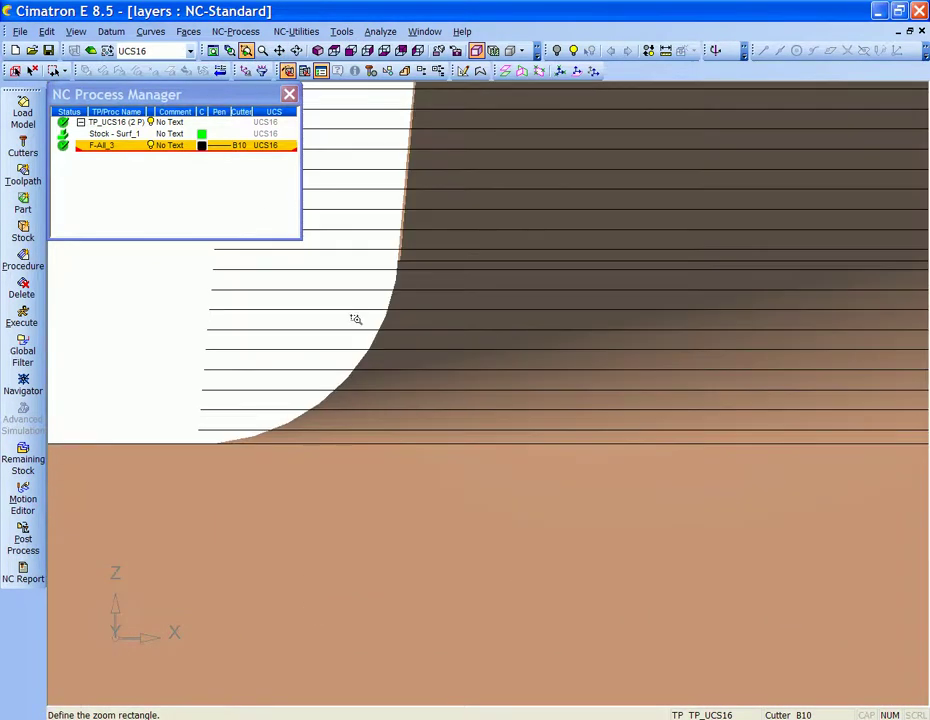
pyautogui.press('Escape')
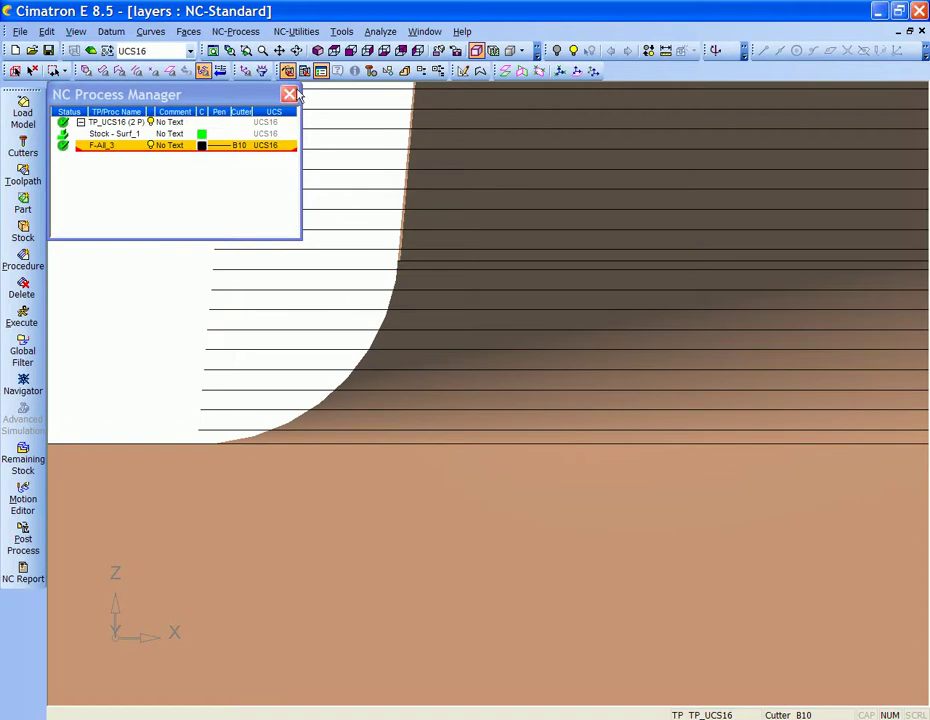
pyautogui.click(231, 45)
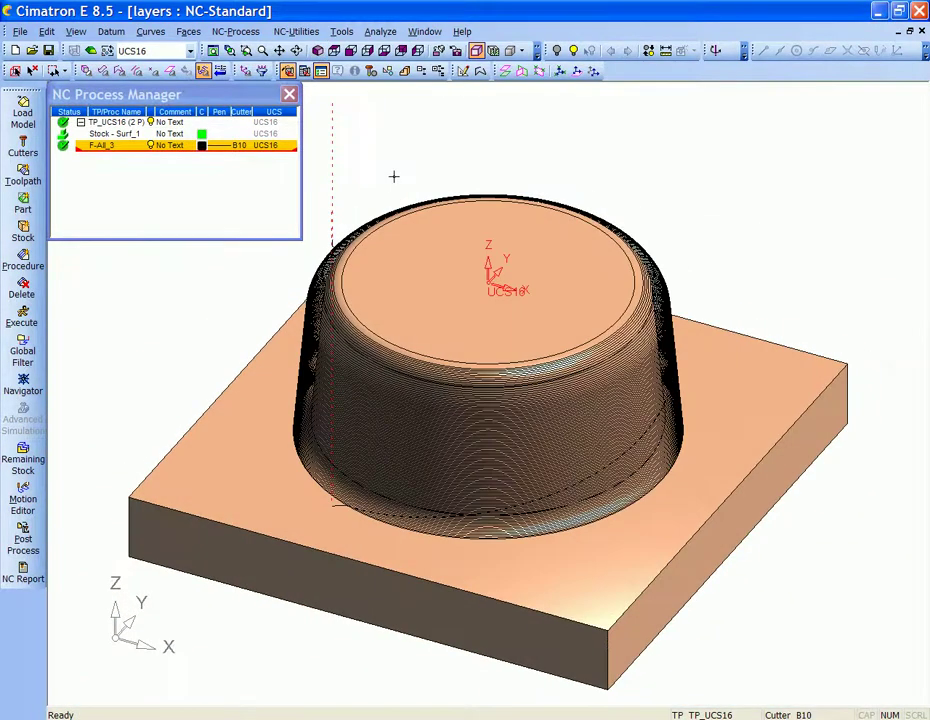